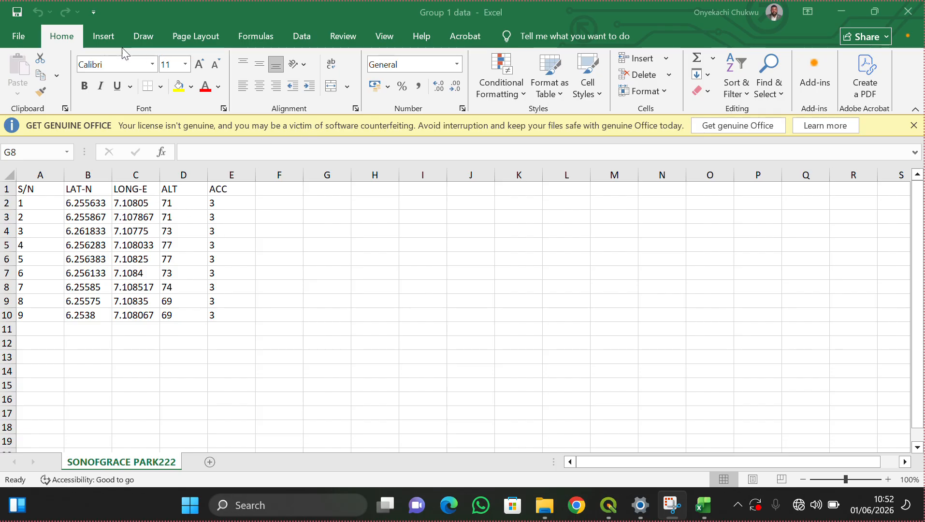
- Bring the Excel workbook 'Group 1 data' with the nine survey-point readings to the front
{"action": "left_click", "coordinate": [19, 38]}
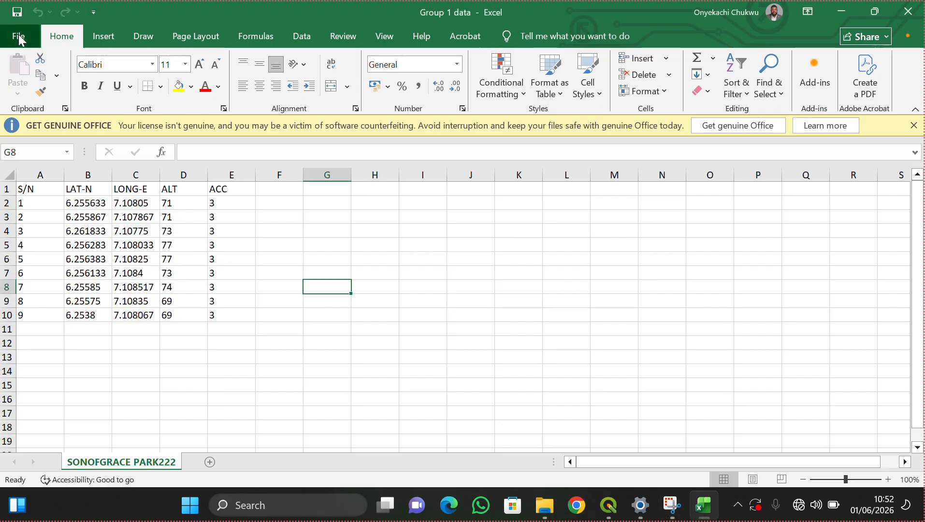
- Start Save As and browse to the Desktop's FOW 212 Practical folder
{"action": "left_click", "coordinate": [19, 38]}
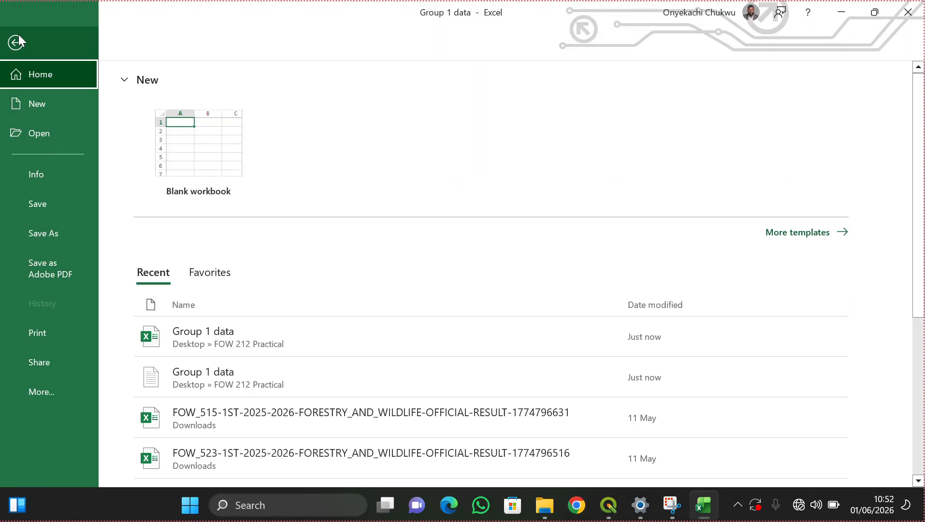
{"action": "left_click", "coordinate": [54, 230]}
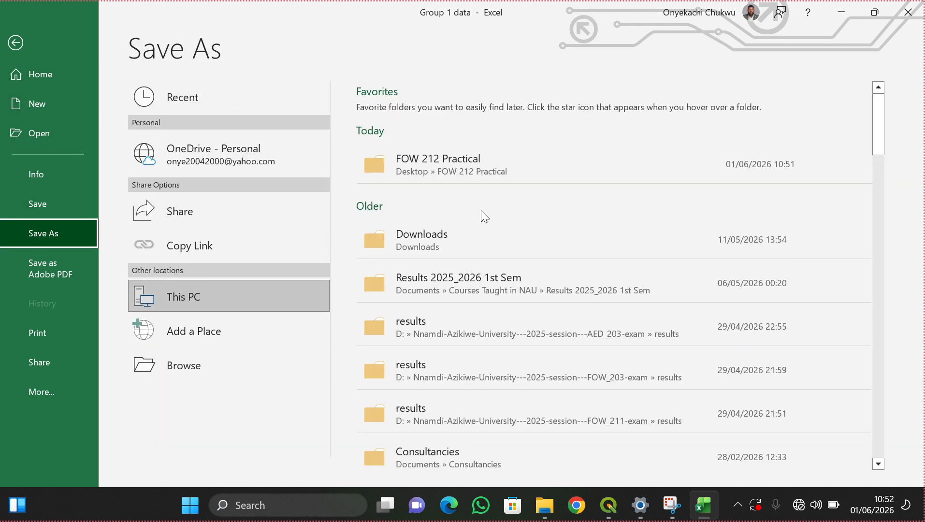
{"action": "left_click", "coordinate": [201, 359]}
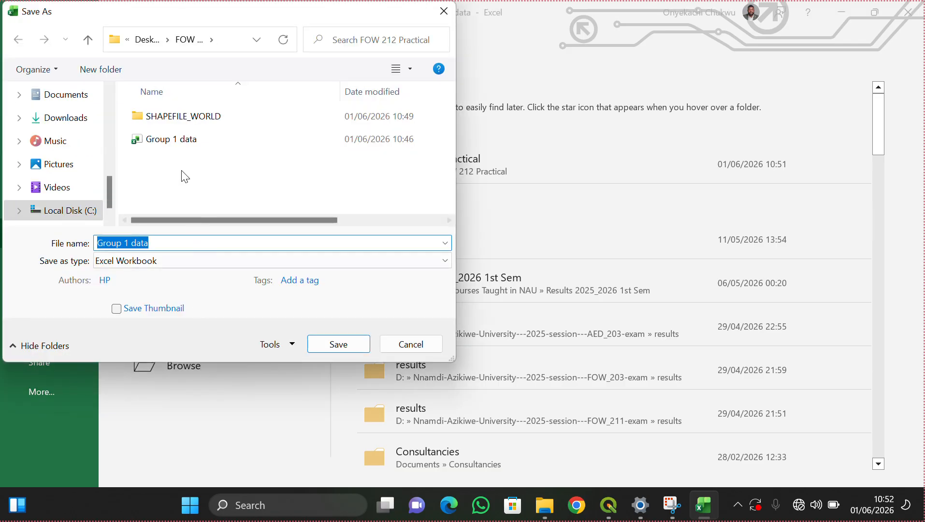
{"action": "left_click", "coordinate": [152, 43]}
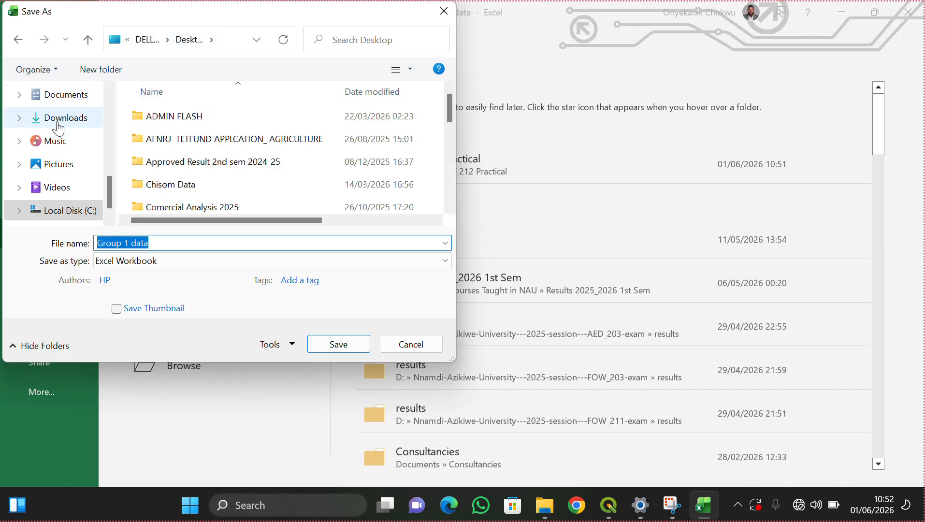
{"action": "scroll", "coordinate": [61, 140], "scroll_direction": "up", "scroll_amount": 5}
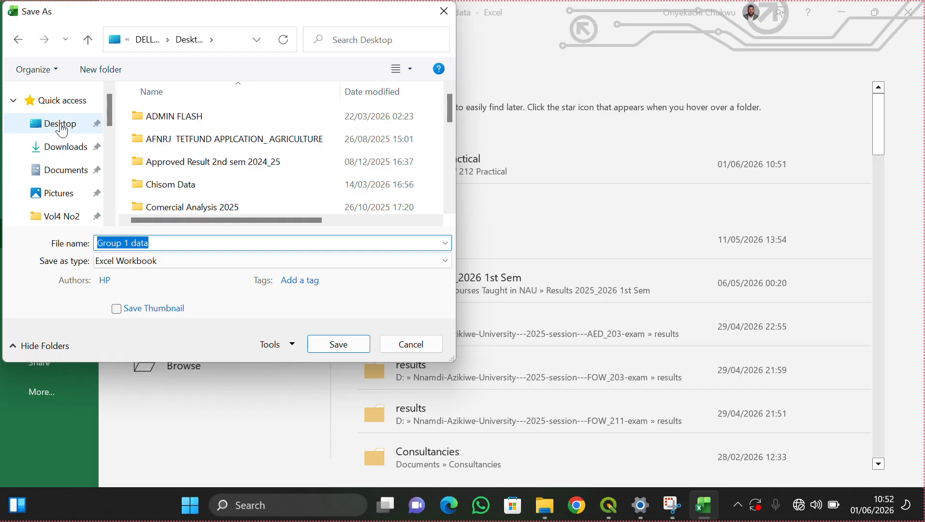
{"action": "left_click", "coordinate": [61, 127]}
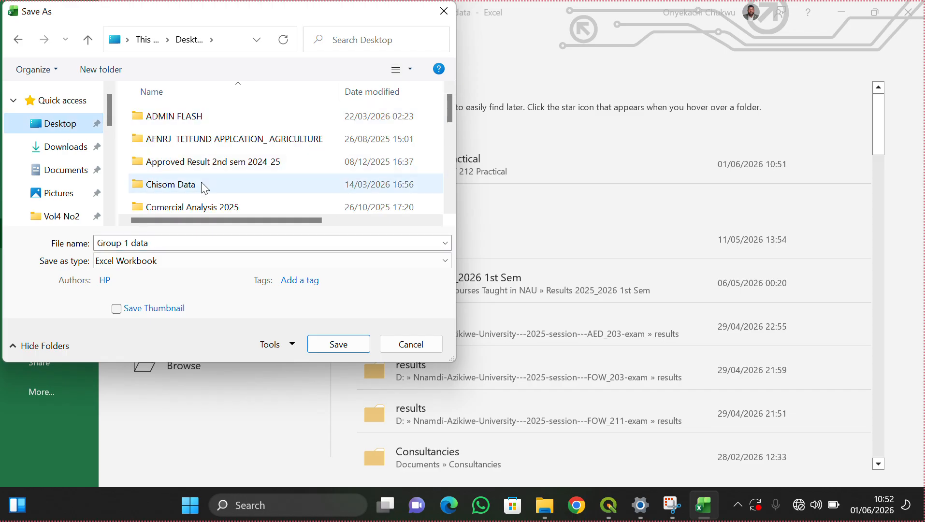
{"action": "scroll", "coordinate": [202, 184], "scroll_direction": "down", "scroll_amount": 10}
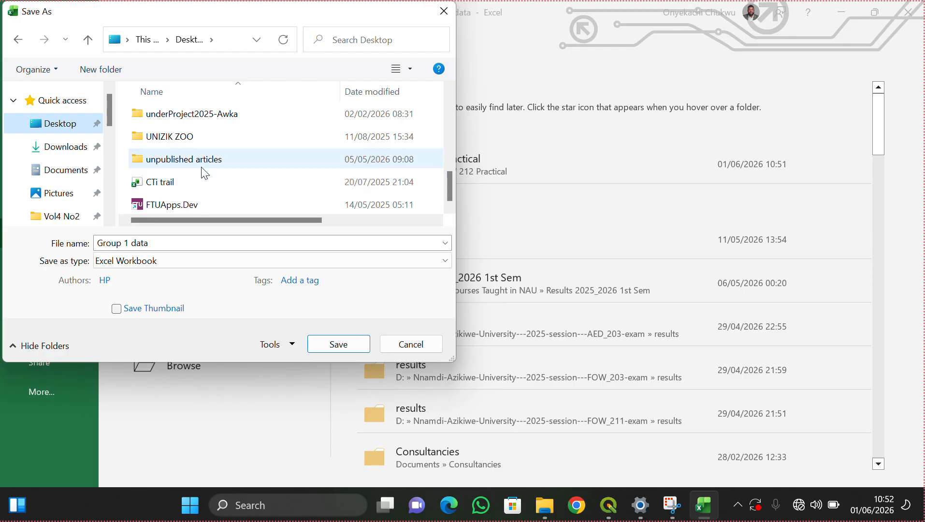
{"action": "scroll", "coordinate": [205, 166], "scroll_direction": "up", "scroll_amount": 2}
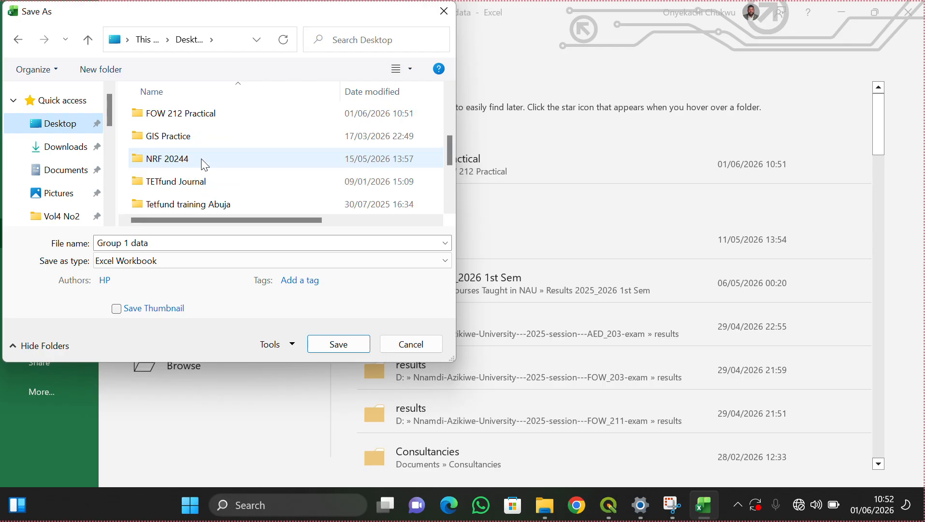
{"action": "double_click", "coordinate": [193, 114]}
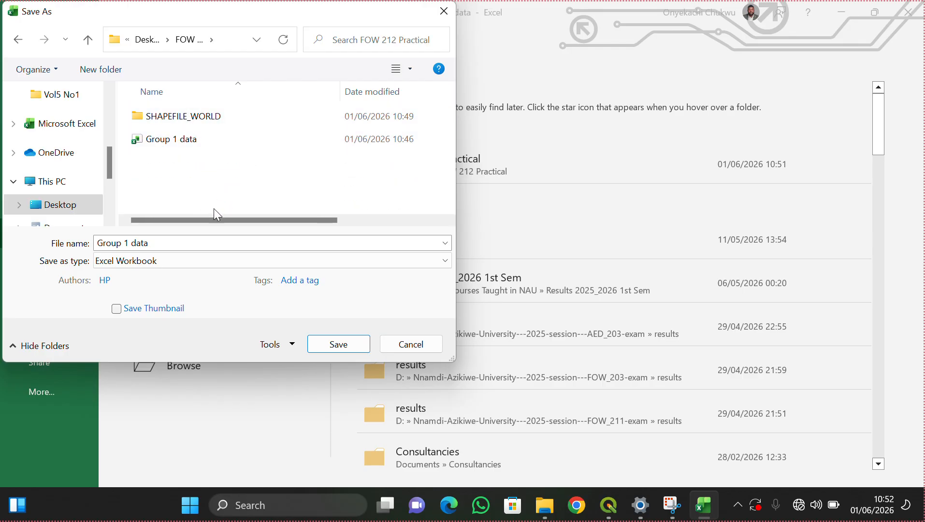
- Save as Text (Tab delimited) 'Group 1 data', replacing the existing copy, and close Excel
{"action": "left_click", "coordinate": [183, 270]}
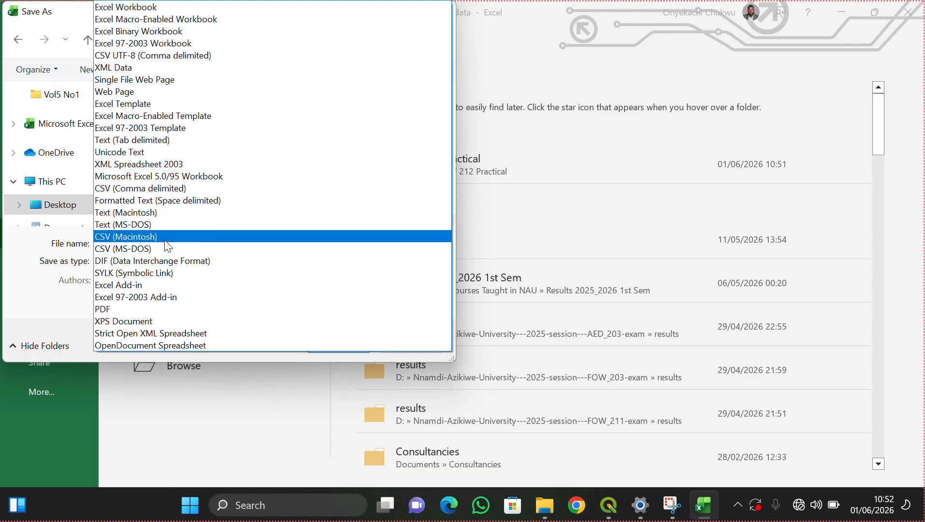
{"action": "left_click", "coordinate": [170, 141]}
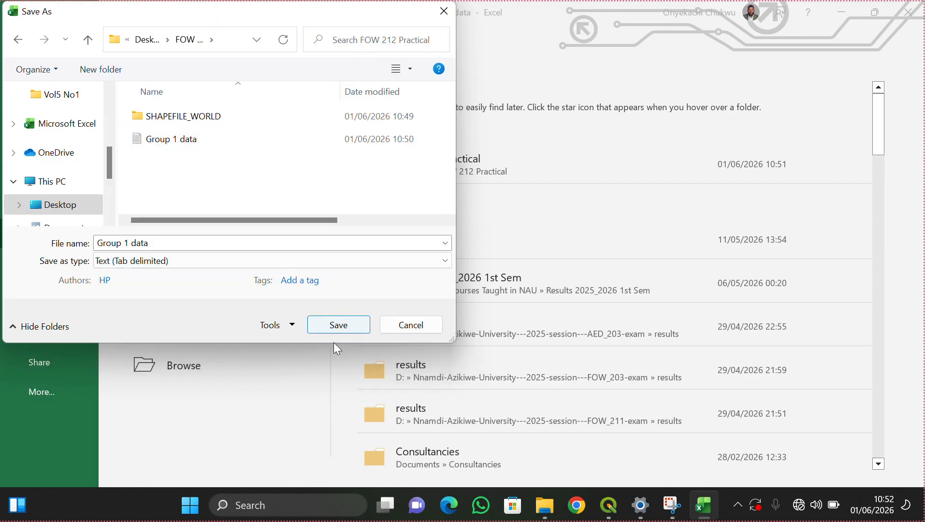
{"action": "left_click", "coordinate": [350, 328]}
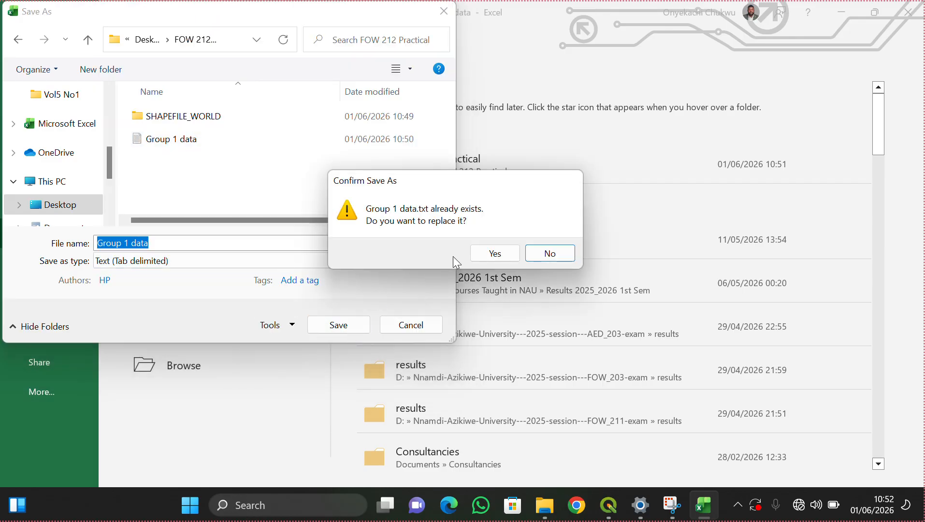
{"action": "left_click", "coordinate": [480, 258]}
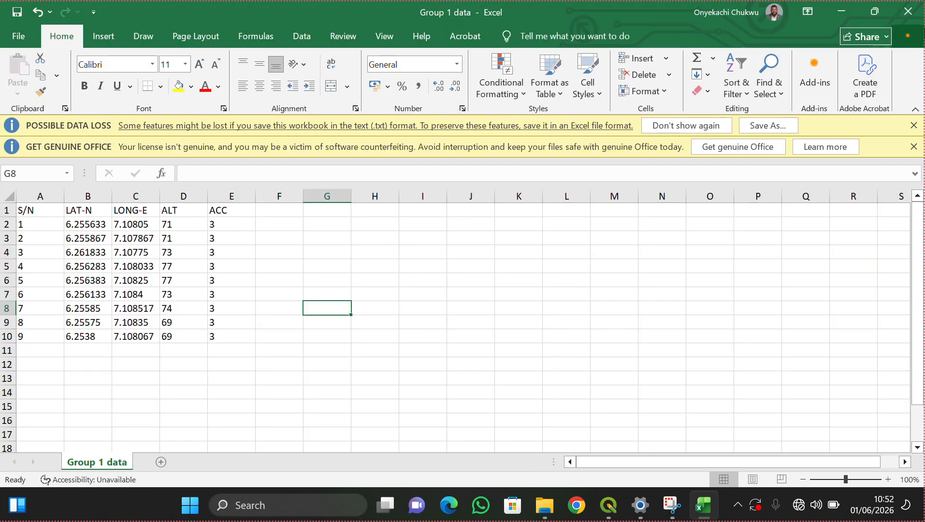
{"action": "left_click", "coordinate": [909, 14]}
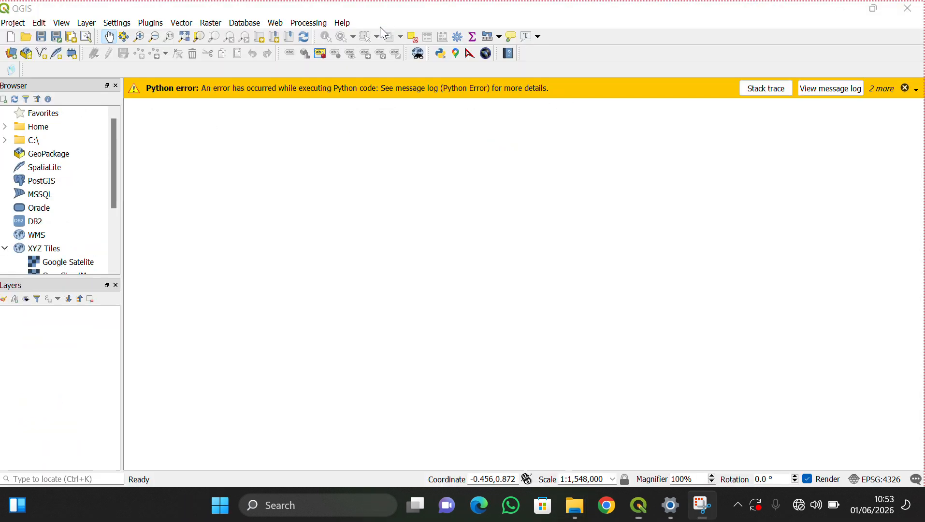
- Switch to QGIS and open Layer > Add Layer > Add Delimited Text Layer
{"action": "left_click", "coordinate": [12, 41]}
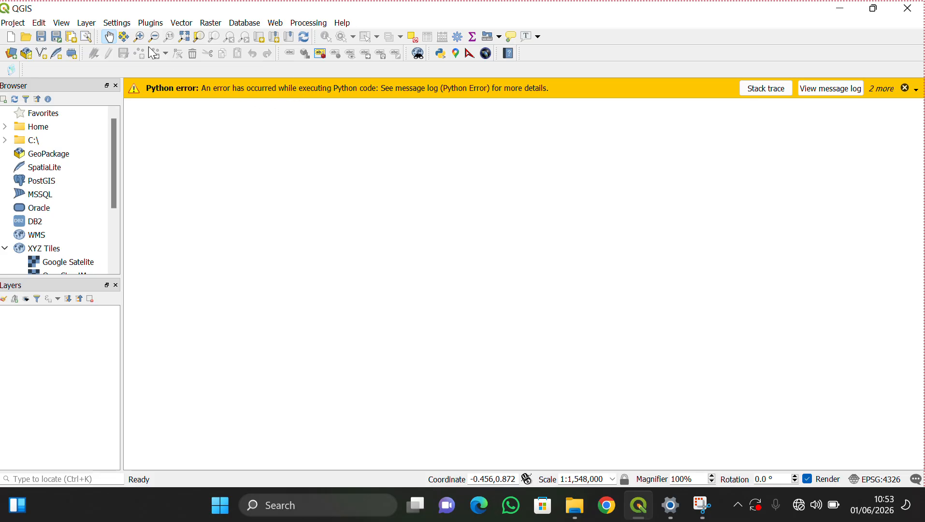
{"action": "left_click", "coordinate": [86, 25]}
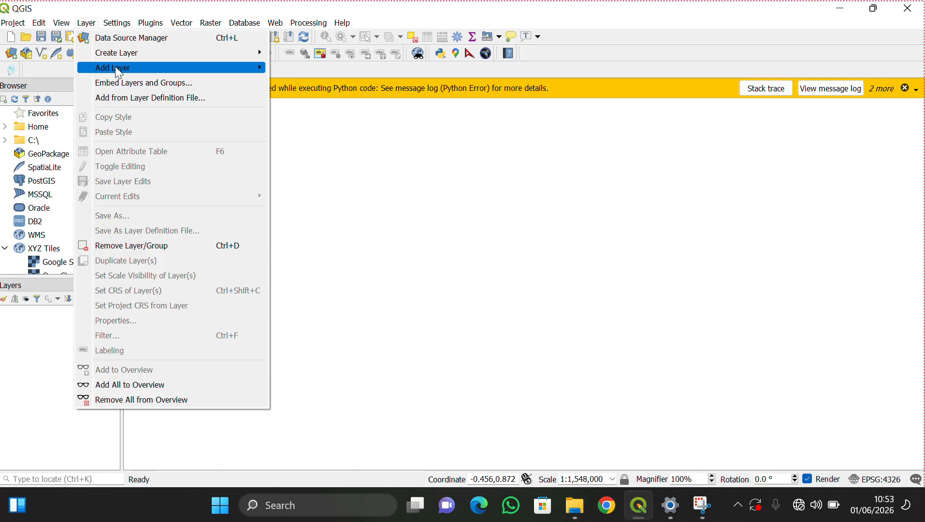
{"action": "mouse_move", "coordinate": [119, 68]}
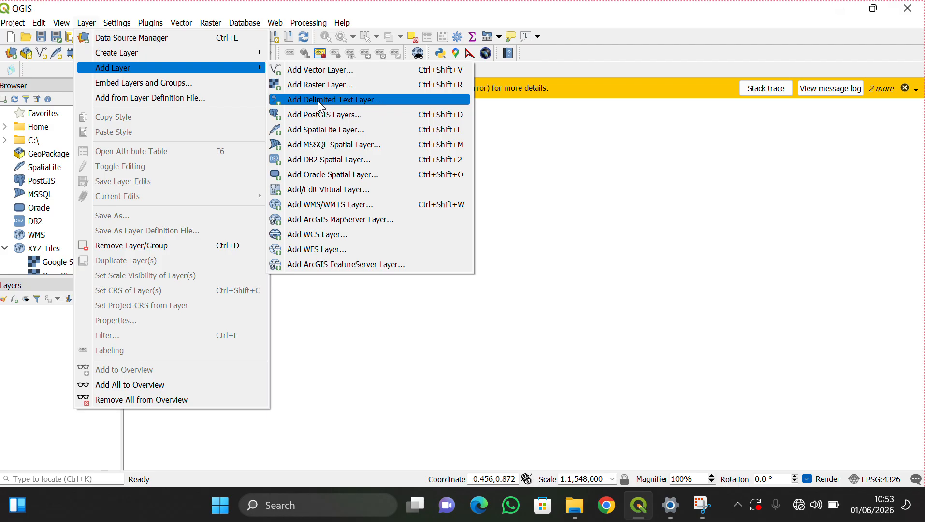
{"action": "left_click", "coordinate": [322, 102]}
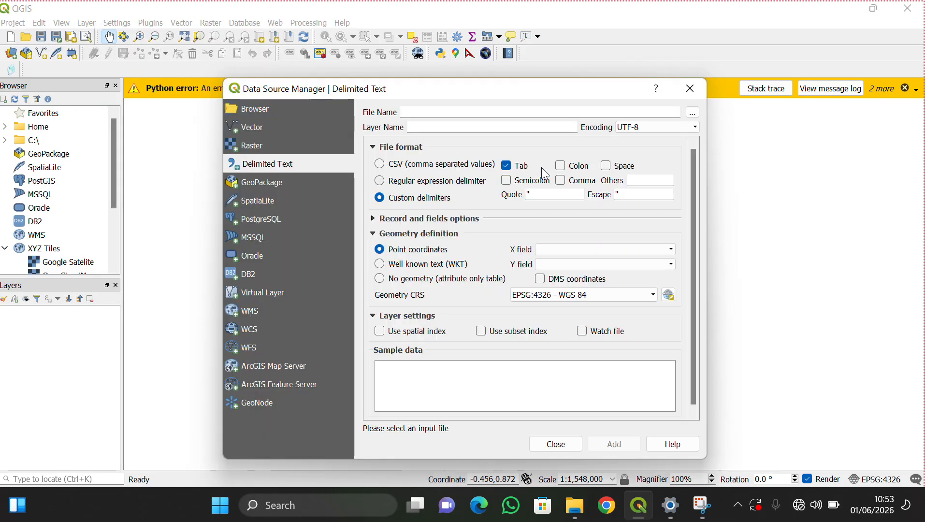
- Choose 'Group 1 data.txt' from Desktop\FOW 212 Practical as the delimited text file
{"action": "left_click", "coordinate": [696, 113]}
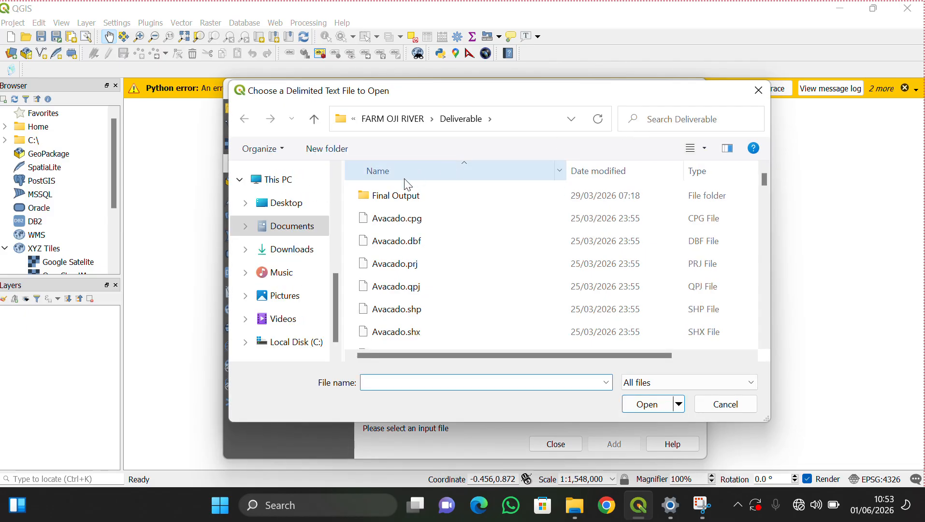
{"action": "scroll", "coordinate": [298, 225], "scroll_direction": "up", "scroll_amount": 5}
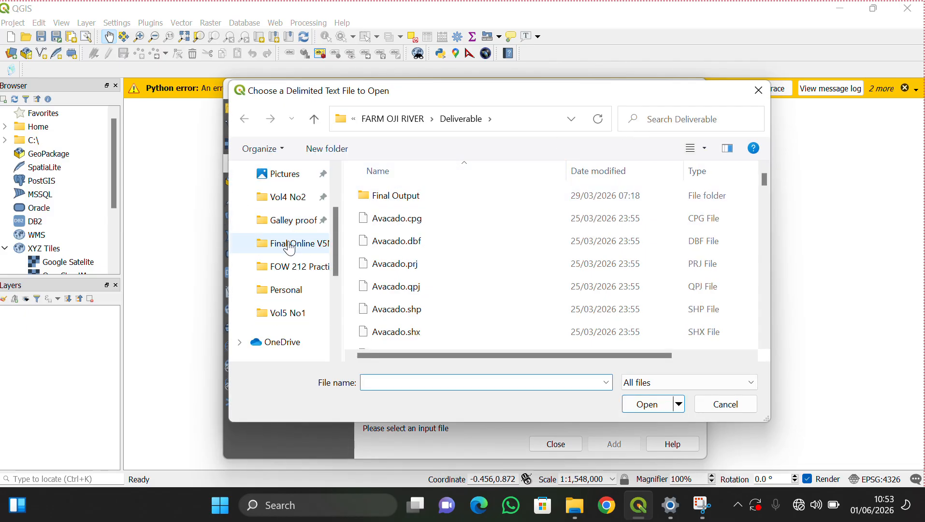
{"action": "left_click", "coordinate": [292, 274]}
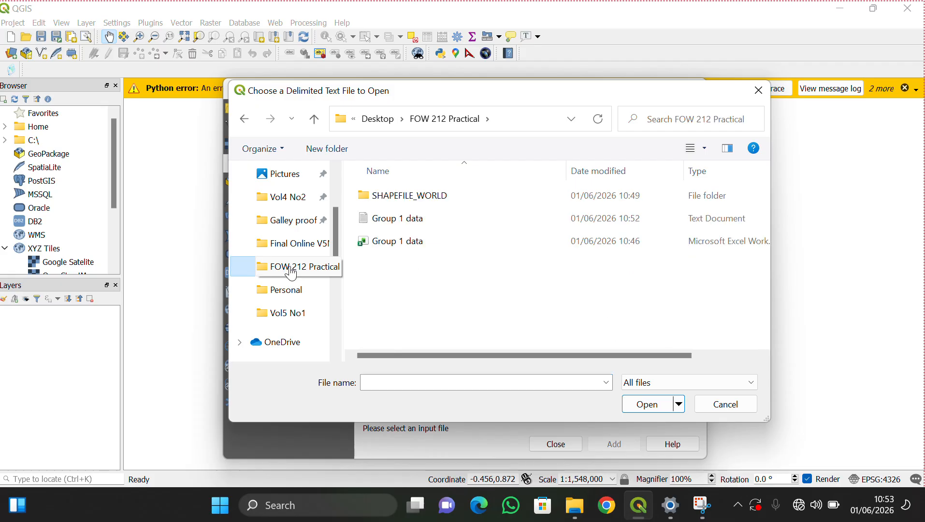
{"action": "left_click", "coordinate": [410, 220]}
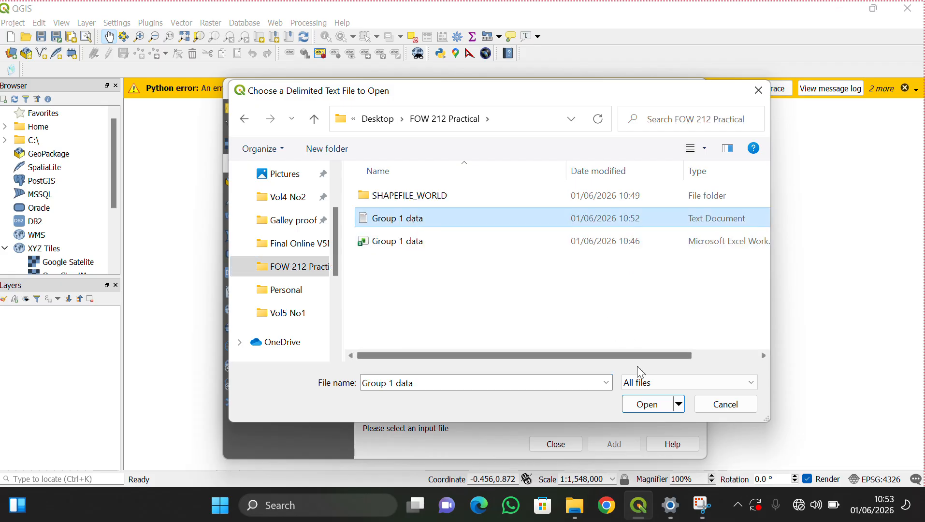
{"action": "left_click", "coordinate": [649, 404]}
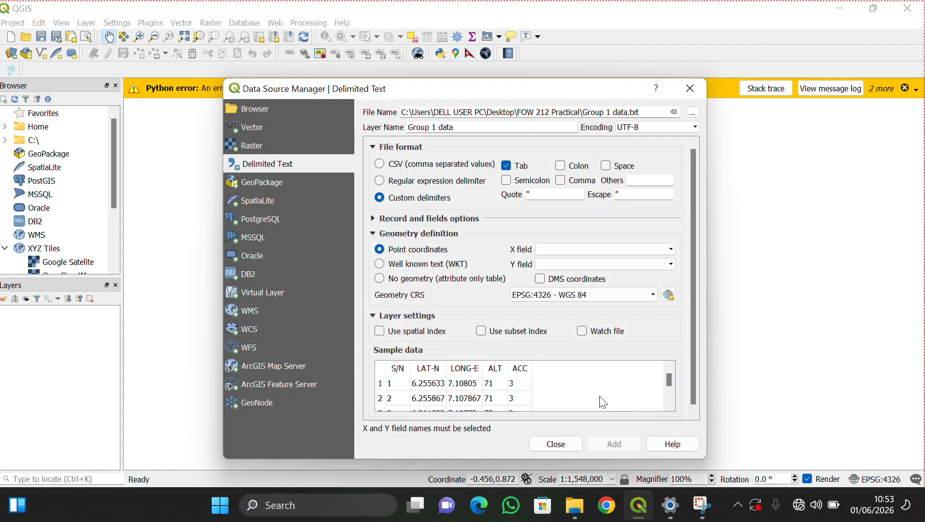
{"action": "scroll", "coordinate": [506, 405], "scroll_direction": "down", "scroll_amount": 3}
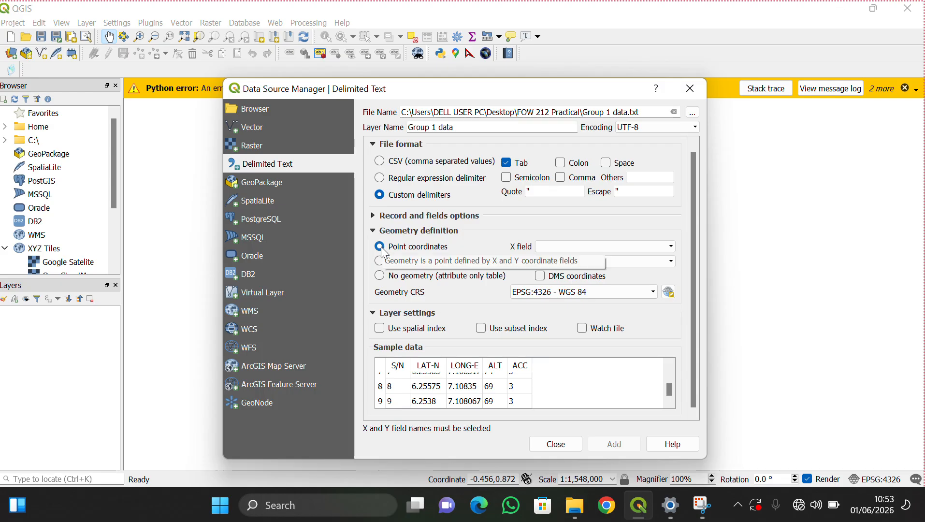
- Set X field LONG-E, Y field LAT-N and CRS EPSG:4326 - WGS 84, then add the layer
{"action": "left_click", "coordinate": [672, 247]}
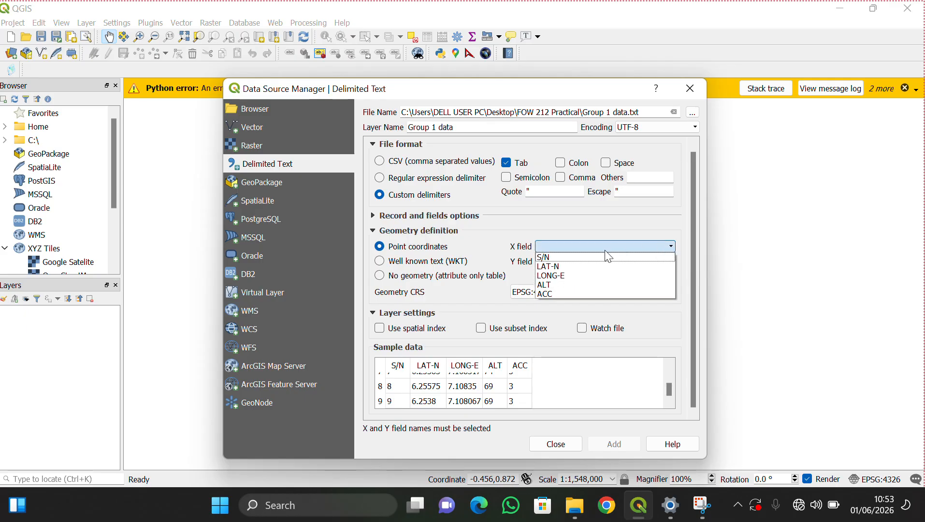
{"action": "left_click", "coordinate": [575, 274]}
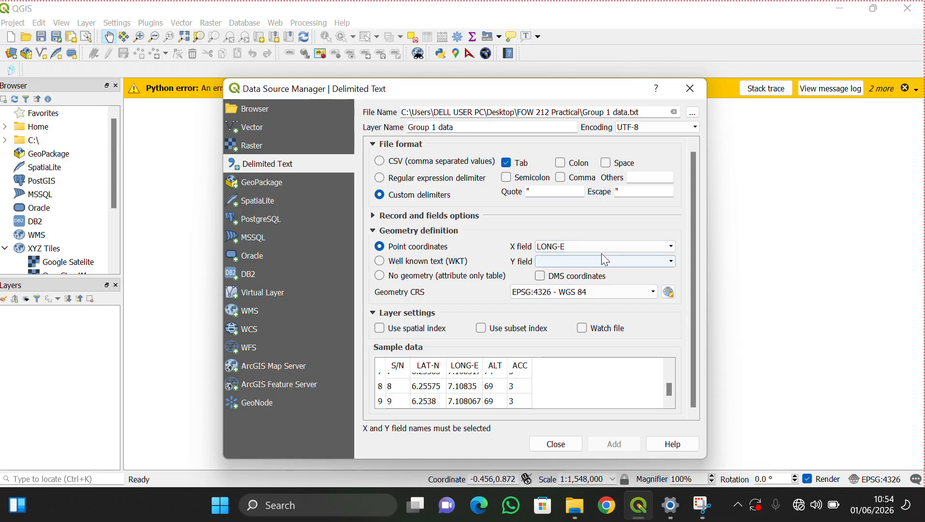
{"action": "left_click", "coordinate": [670, 261]}
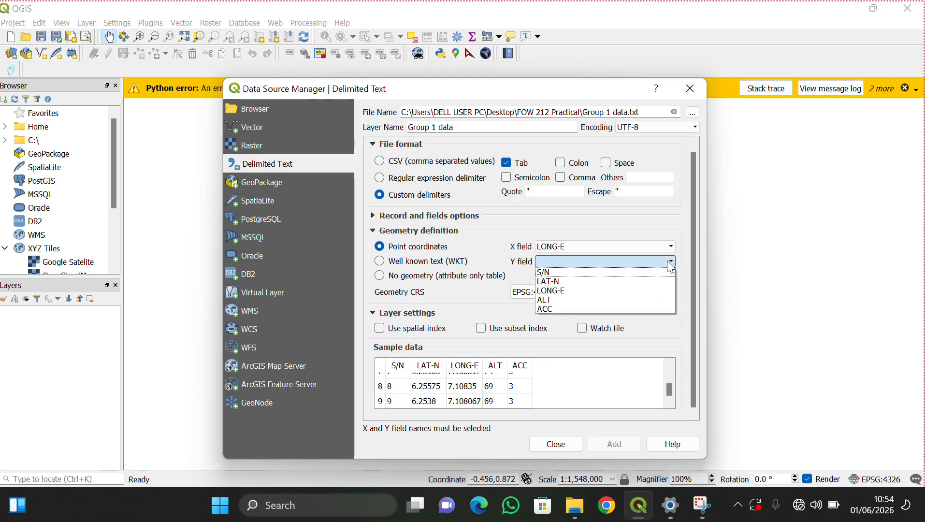
{"action": "left_click", "coordinate": [566, 281]}
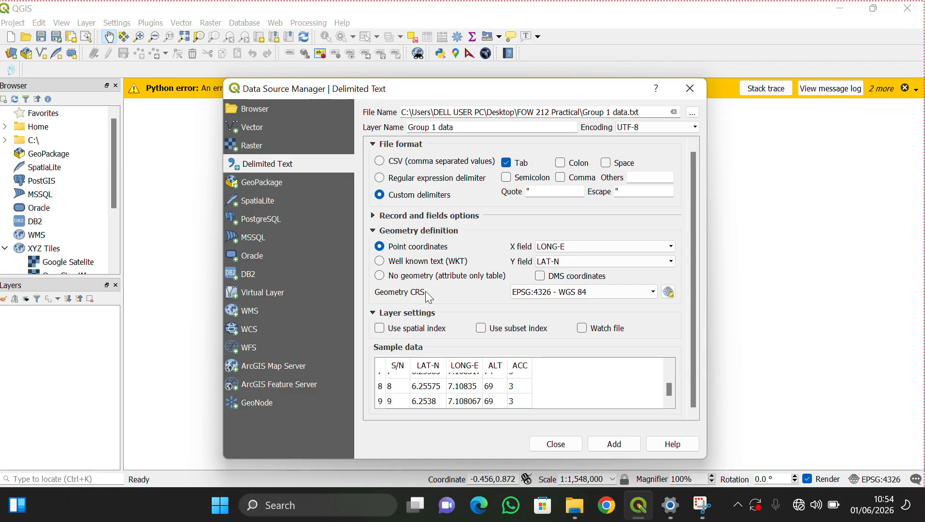
{"action": "left_click", "coordinate": [655, 293]}
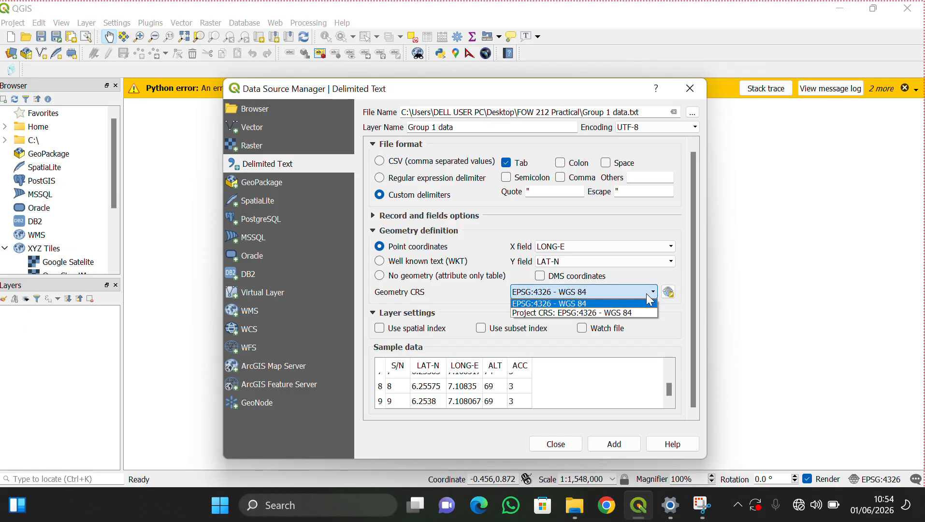
{"action": "left_click", "coordinate": [608, 312]}
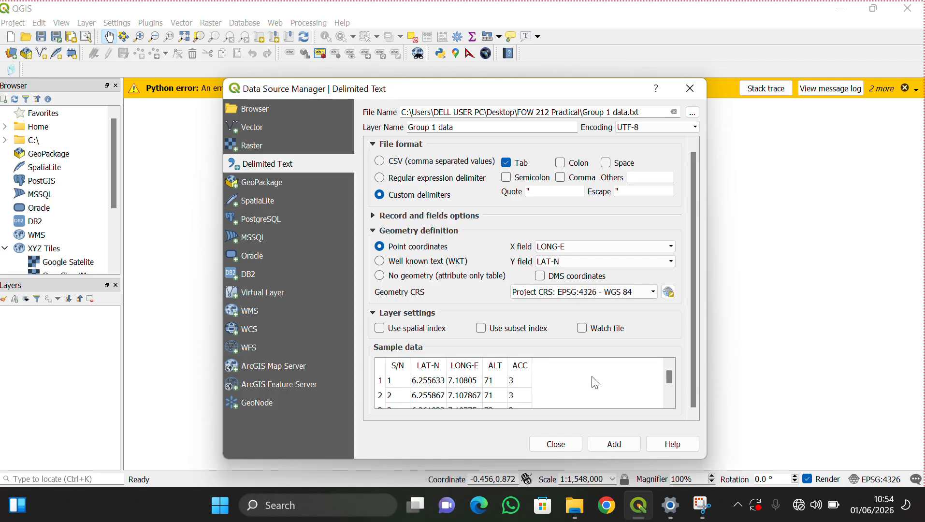
{"action": "left_click", "coordinate": [620, 443]}
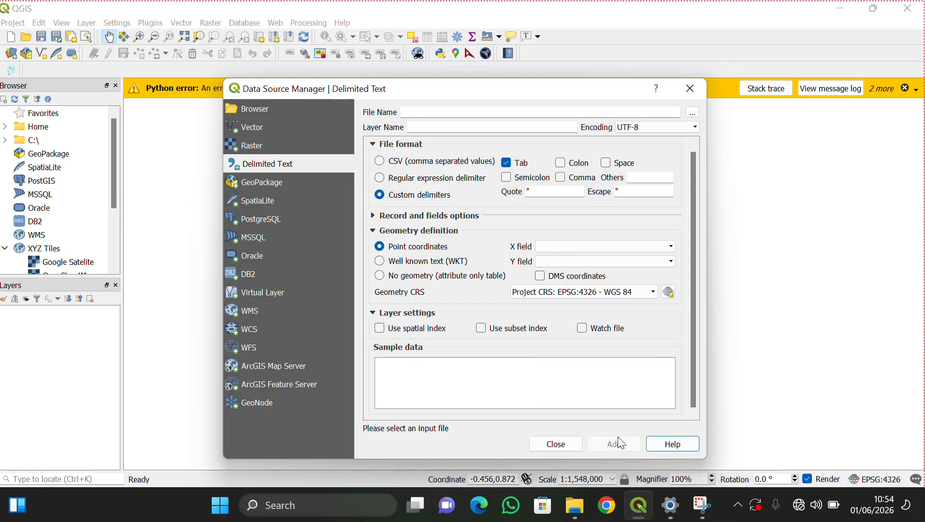
- Close the Data Source Manager, zoom into the GPS point cluster, and open Layer > Create Layer
{"action": "left_click", "coordinate": [561, 444]}
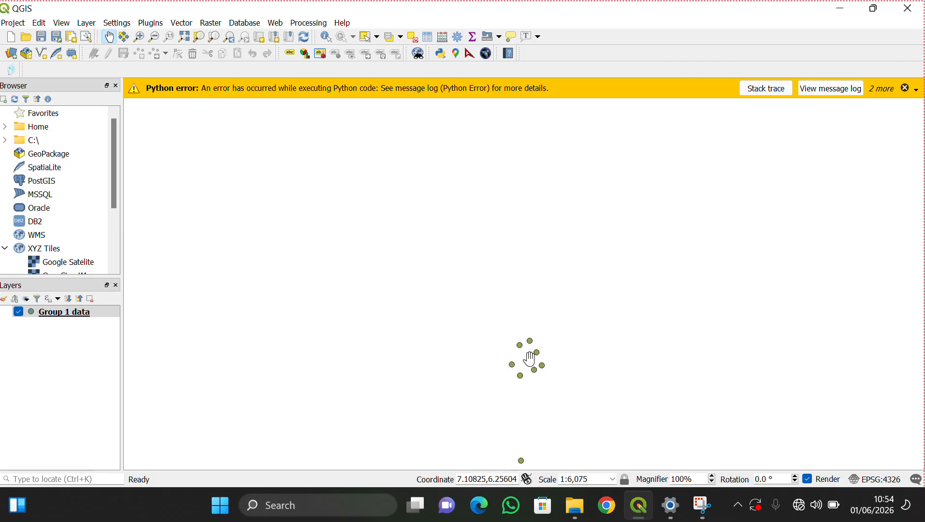
{"action": "left_click", "coordinate": [140, 36]}
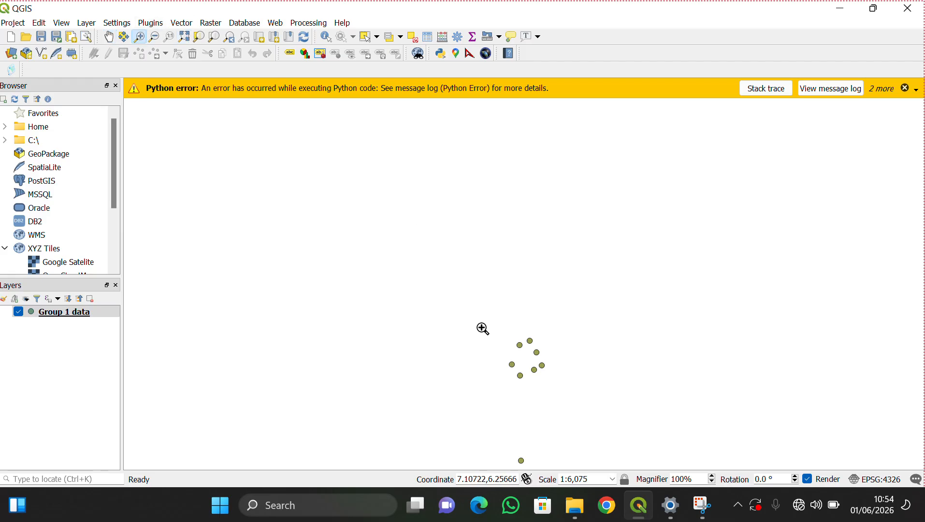
{"action": "left_click_drag", "start_coordinate": [487, 327], "coordinate": [570, 404]}
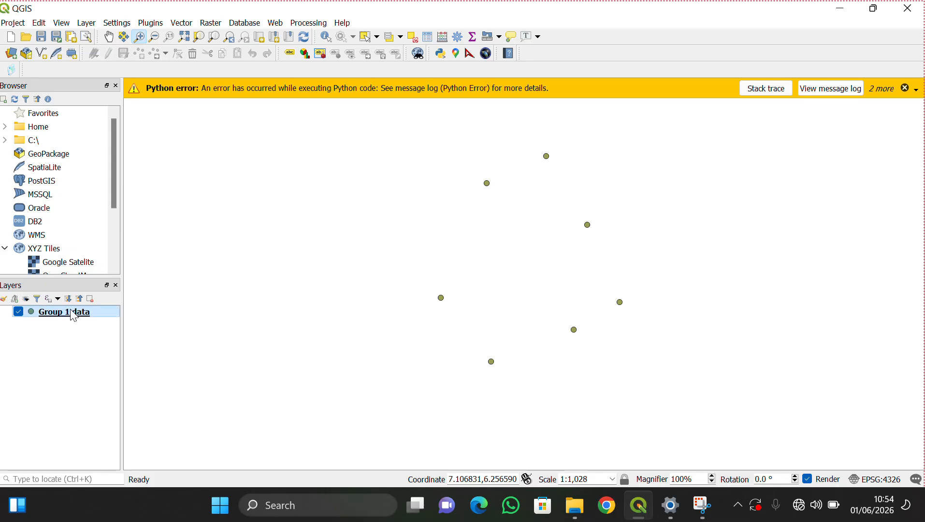
{"action": "left_click", "coordinate": [92, 24]}
{"action": "mouse_move", "coordinate": [102, 55]}
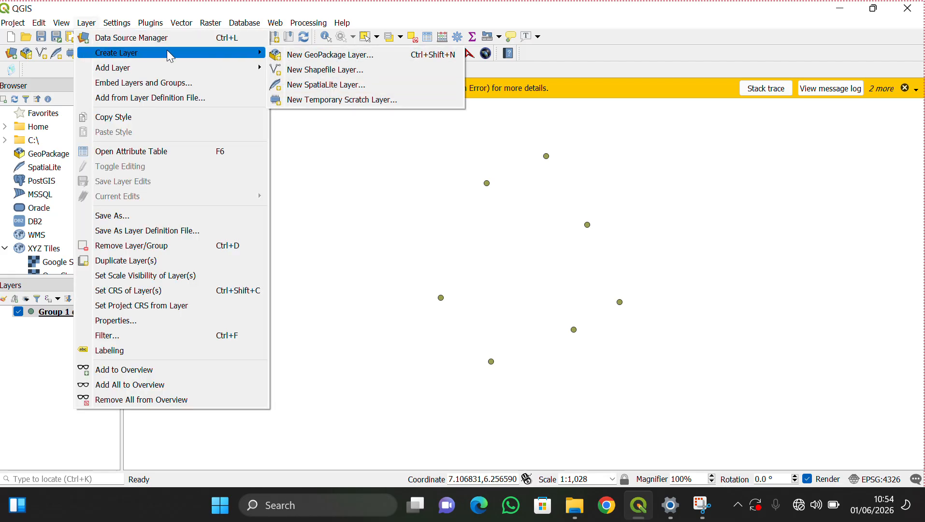
- Start a new shapefile layer saved as 'Don Greg Park' in FOW 212 Practical
{"action": "left_click", "coordinate": [314, 70]}
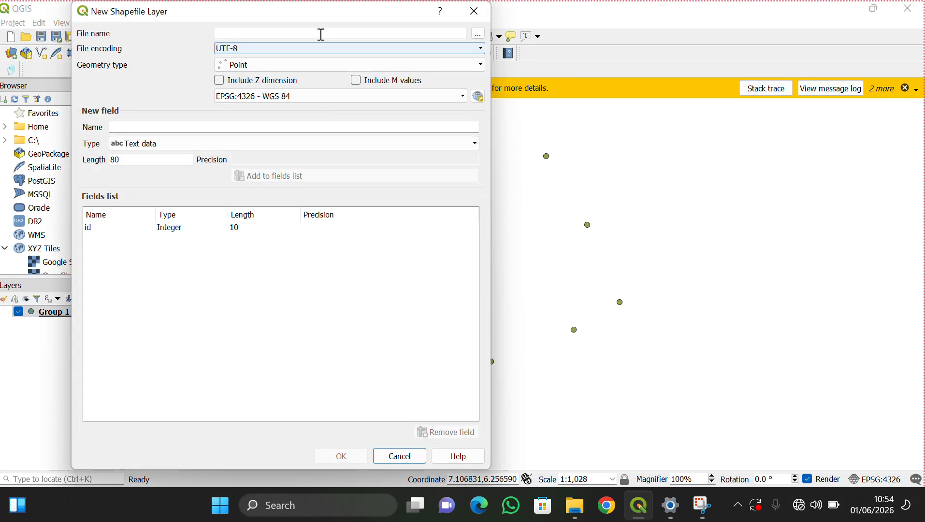
{"action": "left_click_drag", "start_coordinate": [318, 20], "coordinate": [320, 82]}
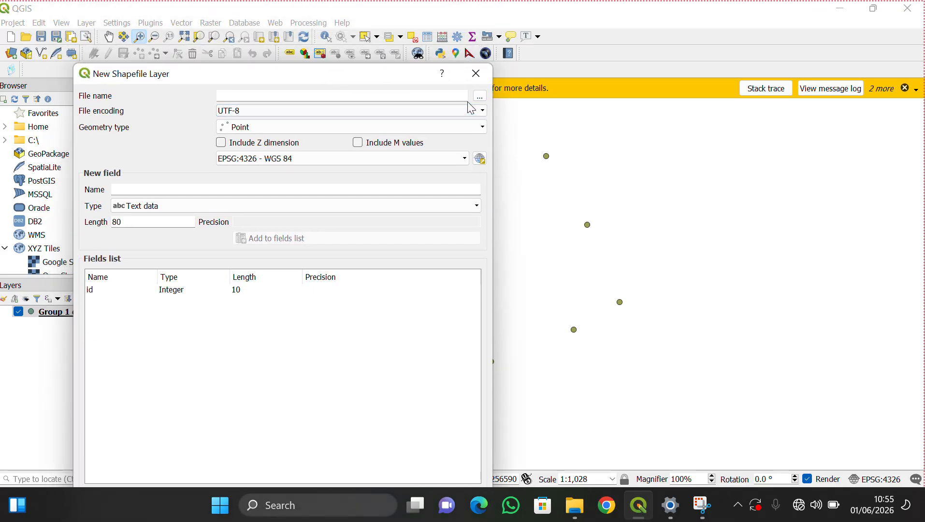
{"action": "left_click", "coordinate": [482, 96]}
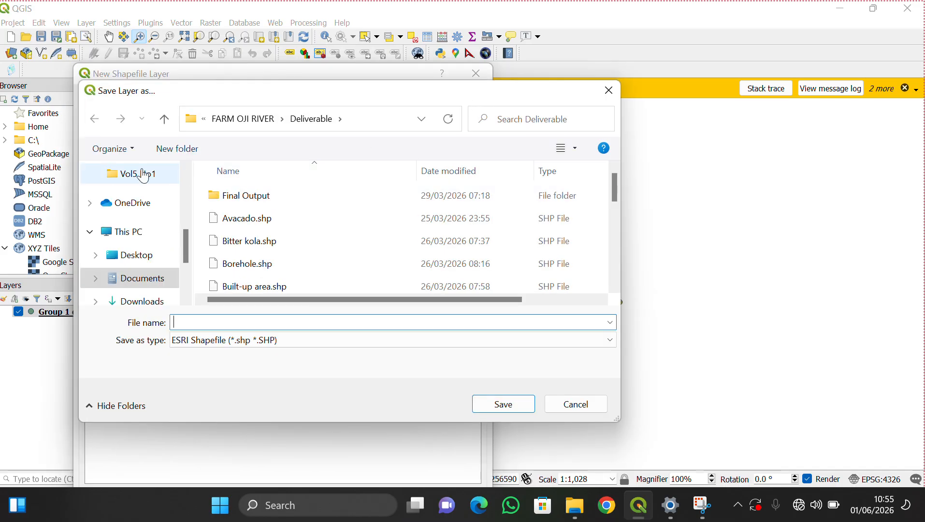
{"action": "scroll", "coordinate": [127, 203], "scroll_direction": "up", "scroll_amount": 5}
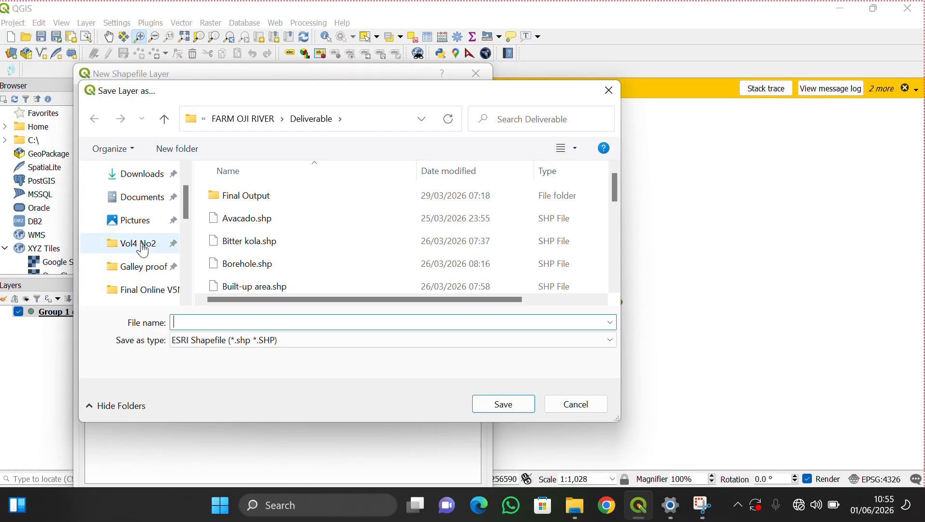
{"action": "scroll", "coordinate": [145, 271], "scroll_direction": "down", "scroll_amount": 2}
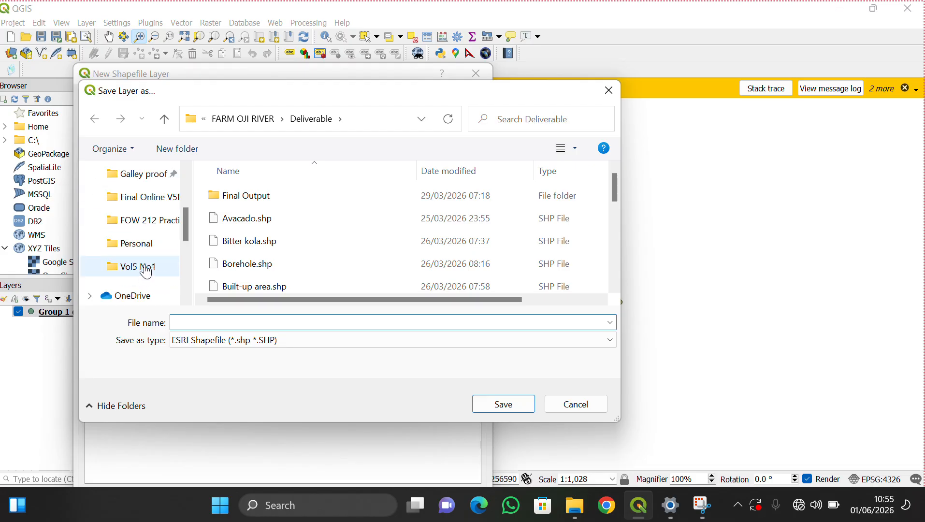
{"action": "left_click", "coordinate": [156, 225]}
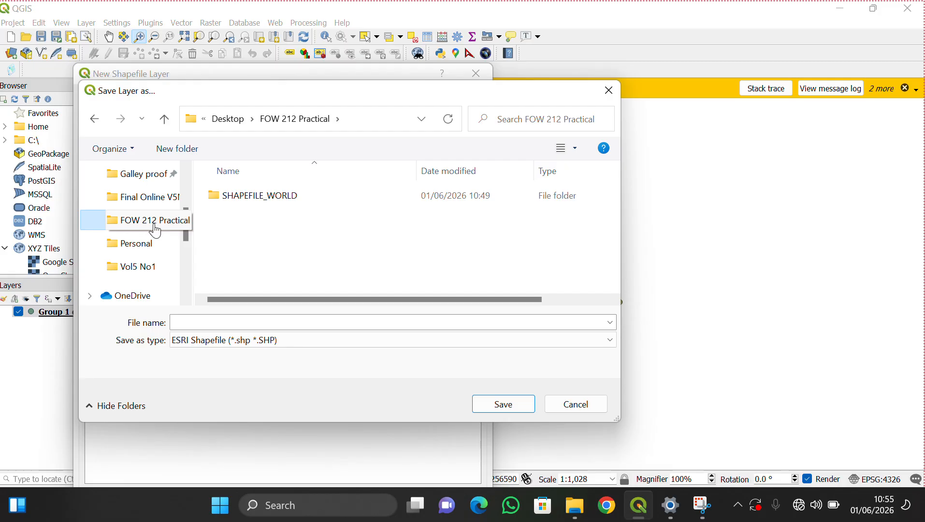
{"action": "left_click", "coordinate": [221, 322]}
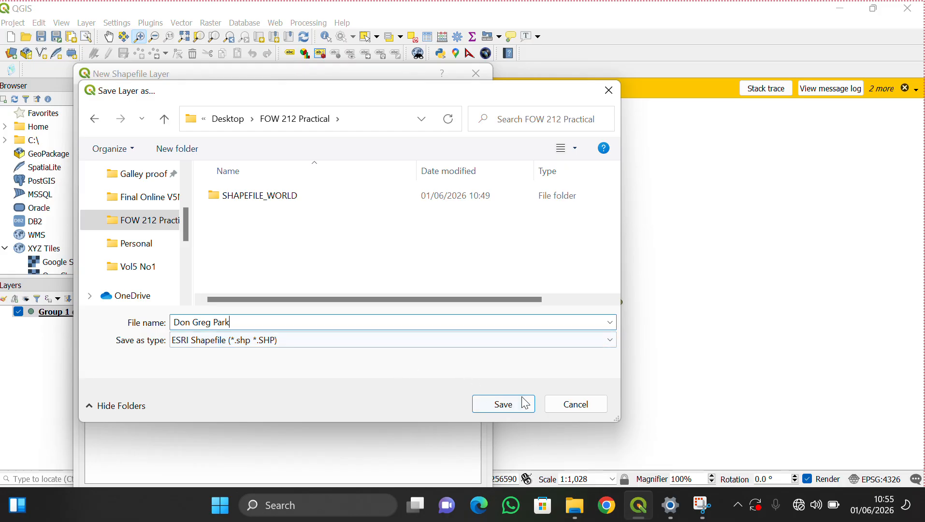
{"action": "left_click", "coordinate": [505, 405]}
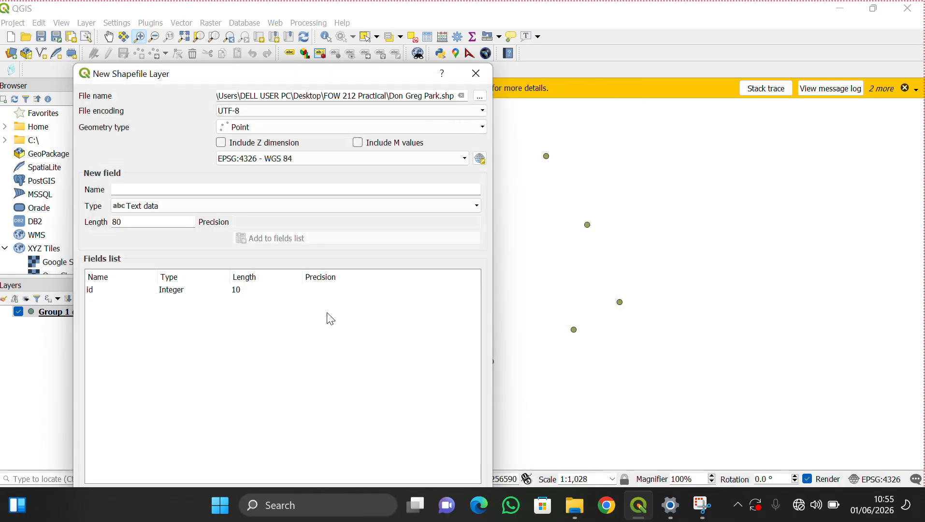
- Set Polygon geometry, add text fields Name and Size, and create the layer
{"action": "left_click", "coordinate": [311, 128]}
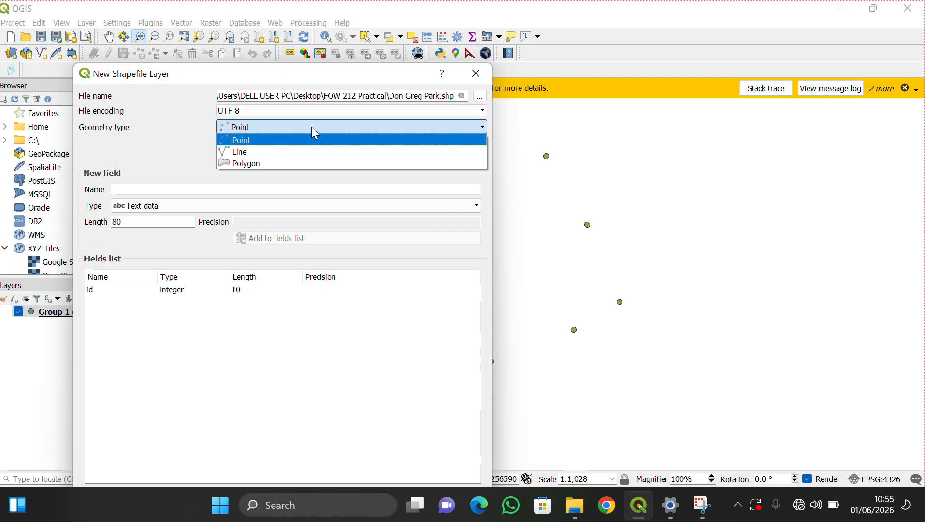
{"action": "left_click", "coordinate": [247, 164]}
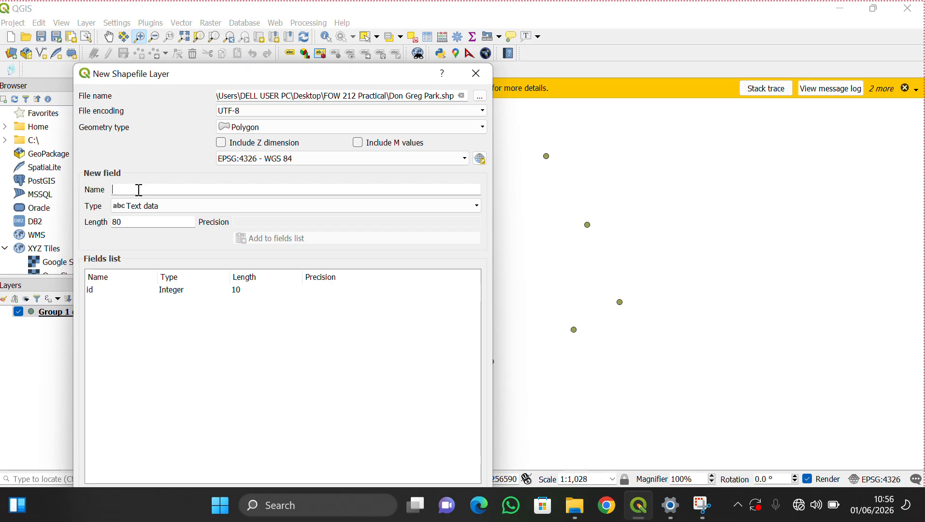
{"action": "type", "text": "Name"}
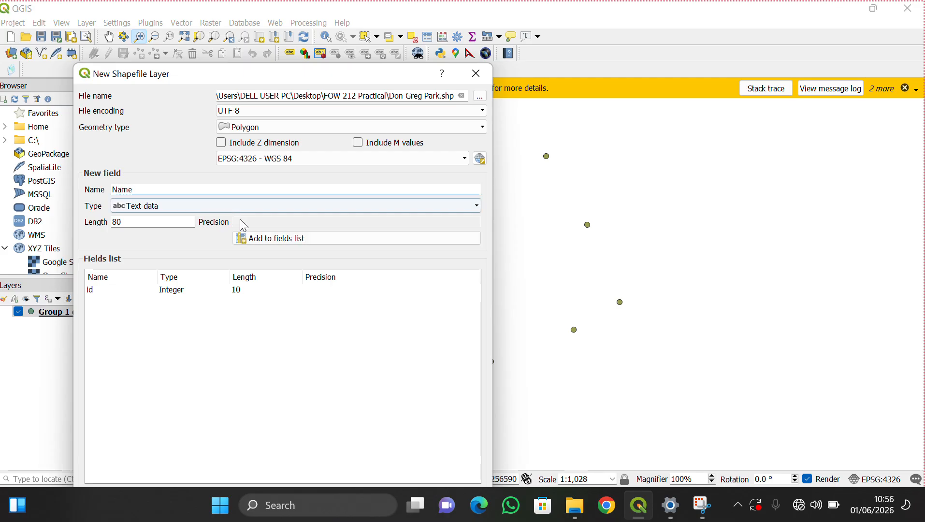
{"action": "left_click", "coordinate": [253, 238]}
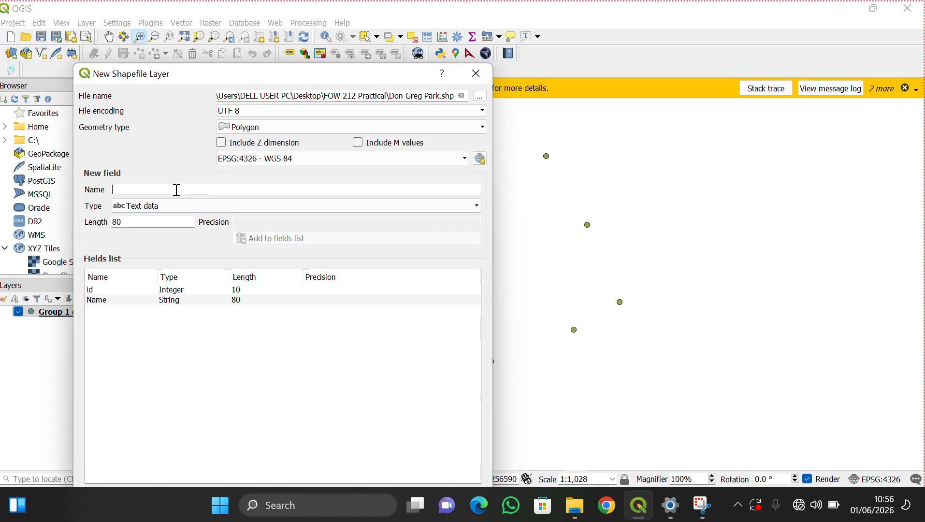
{"action": "type", "text": "Si"}
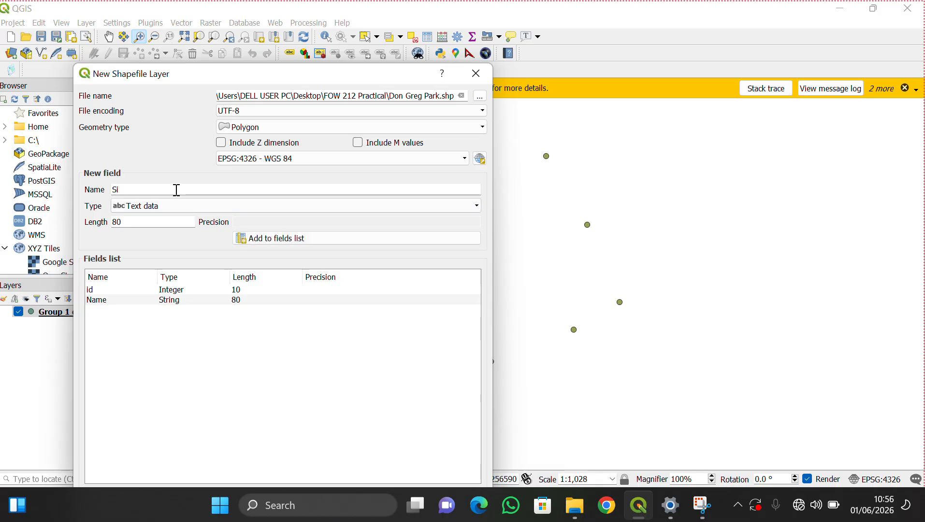
{"action": "type", "text": "ze"}
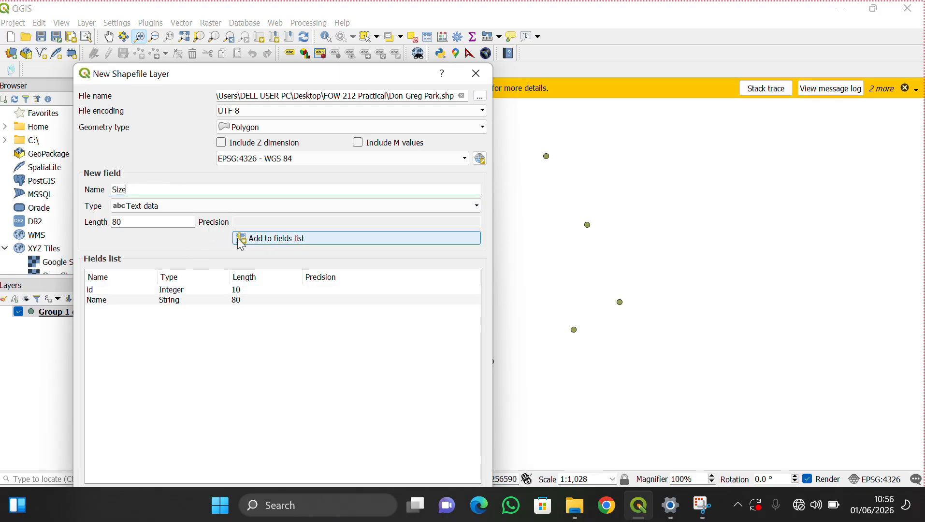
{"action": "left_click", "coordinate": [256, 239]}
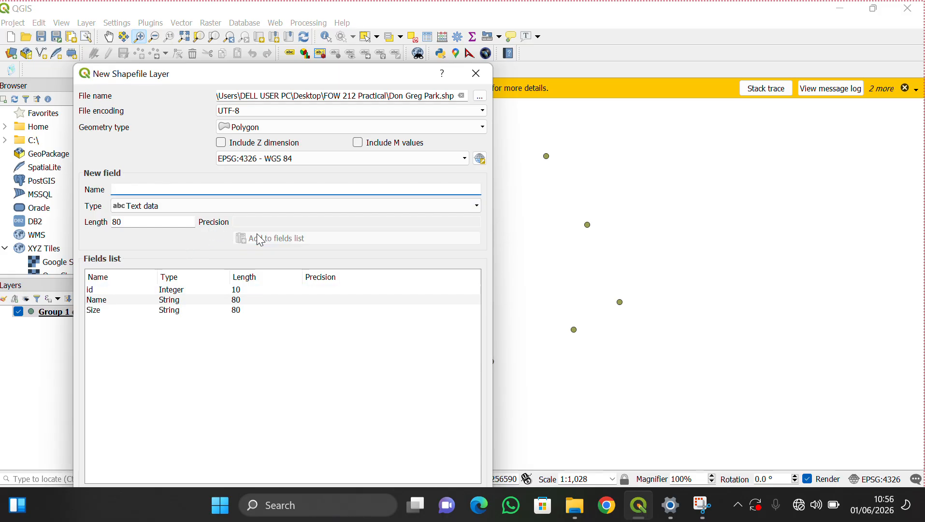
{"action": "left_click", "coordinate": [149, 189]}
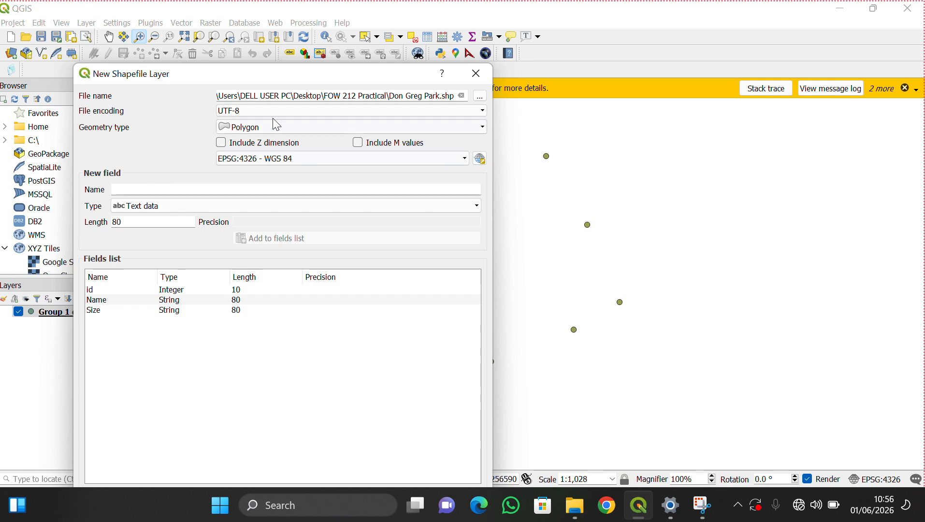
{"action": "left_click_drag", "start_coordinate": [266, 76], "coordinate": [266, 17]}
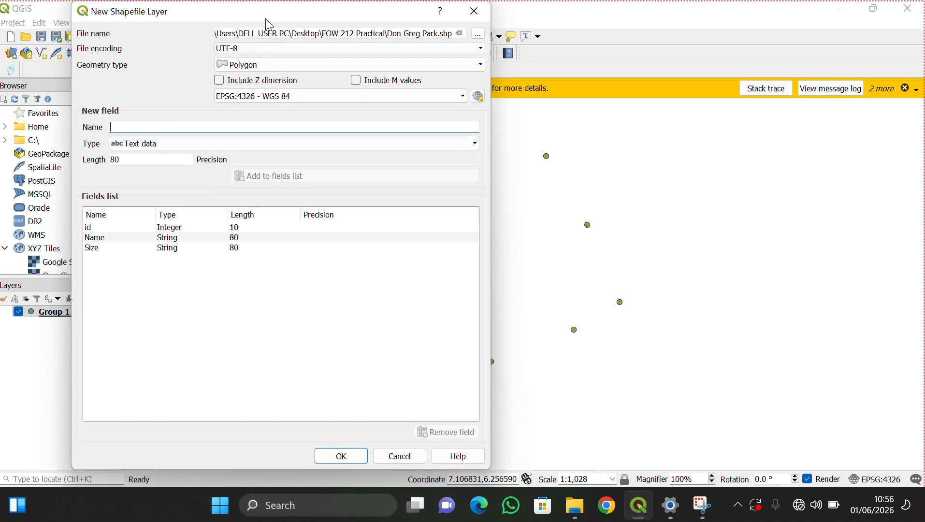
{"action": "left_click", "coordinate": [343, 456]}
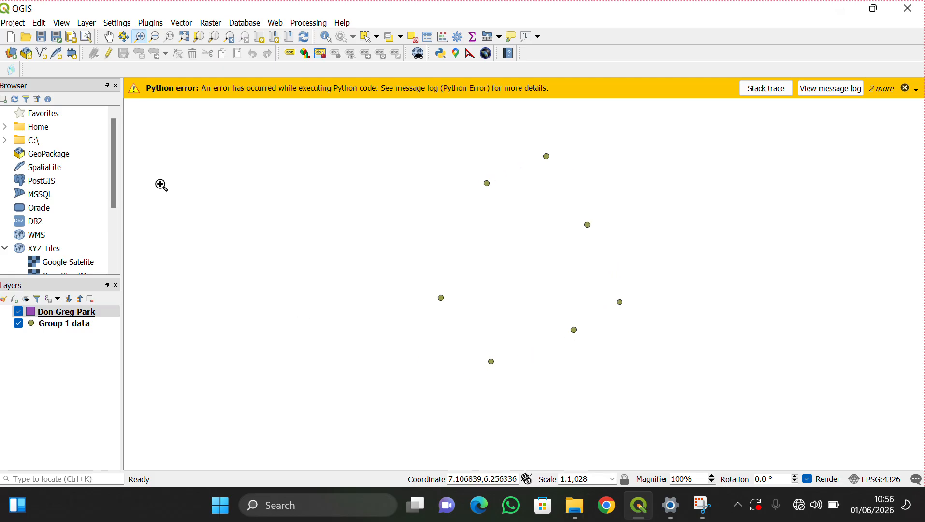
- Toggle editing and digitize a polygon through the seven GPS points, right-clicking to finish
{"action": "left_click", "coordinate": [110, 58]}
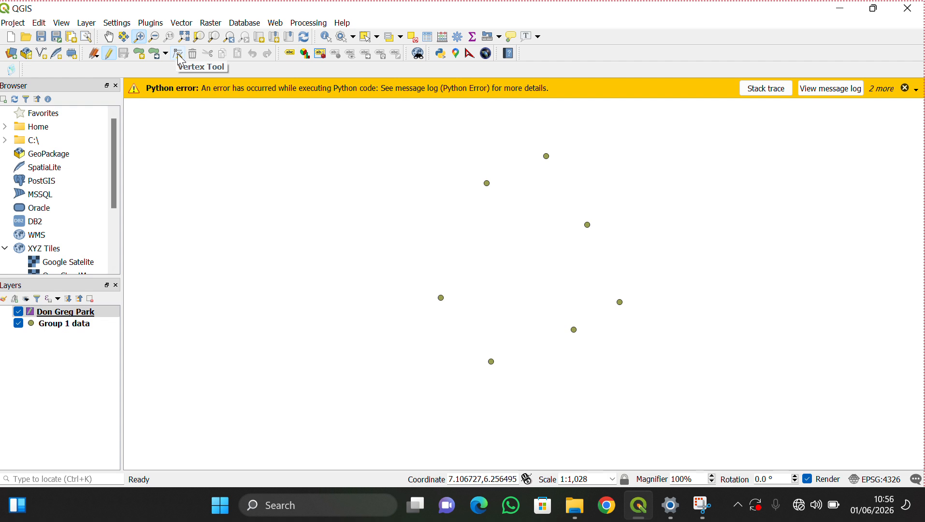
{"action": "left_click", "coordinate": [145, 56]}
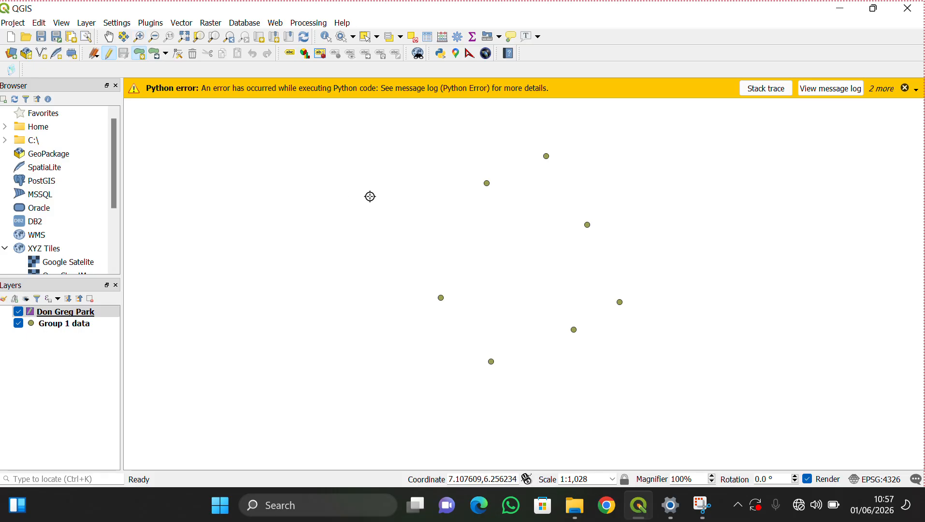
{"action": "left_click", "coordinate": [487, 183]}
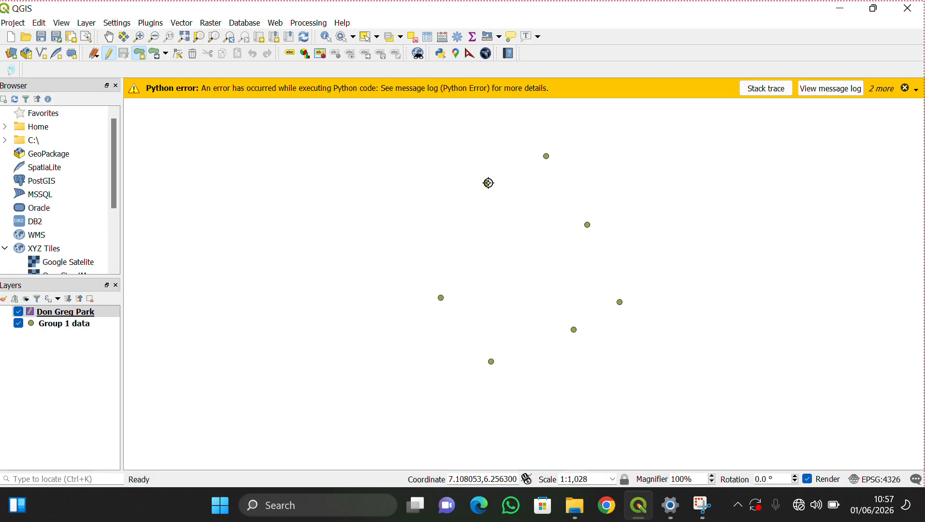
{"action": "left_click", "coordinate": [547, 156]}
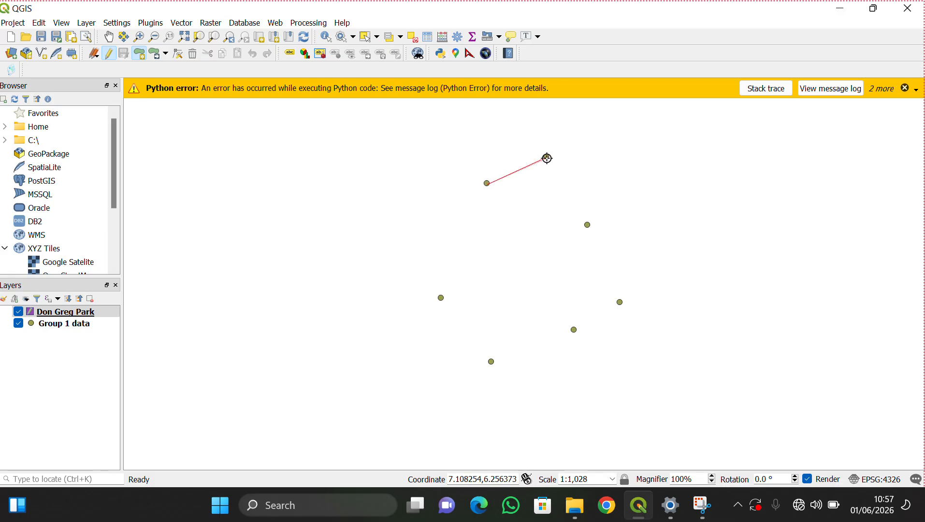
{"action": "left_click", "coordinate": [587, 225]}
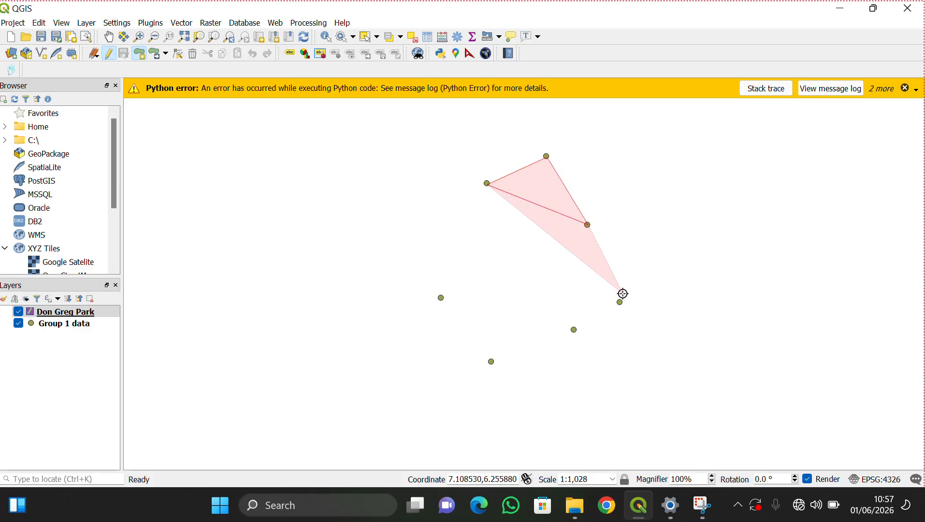
{"action": "left_click", "coordinate": [620, 302]}
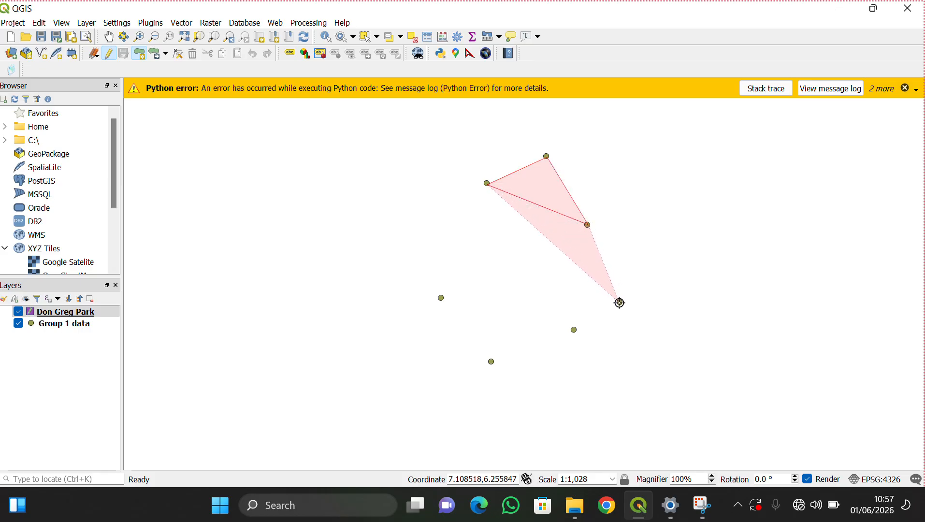
{"action": "left_click", "coordinate": [574, 330]}
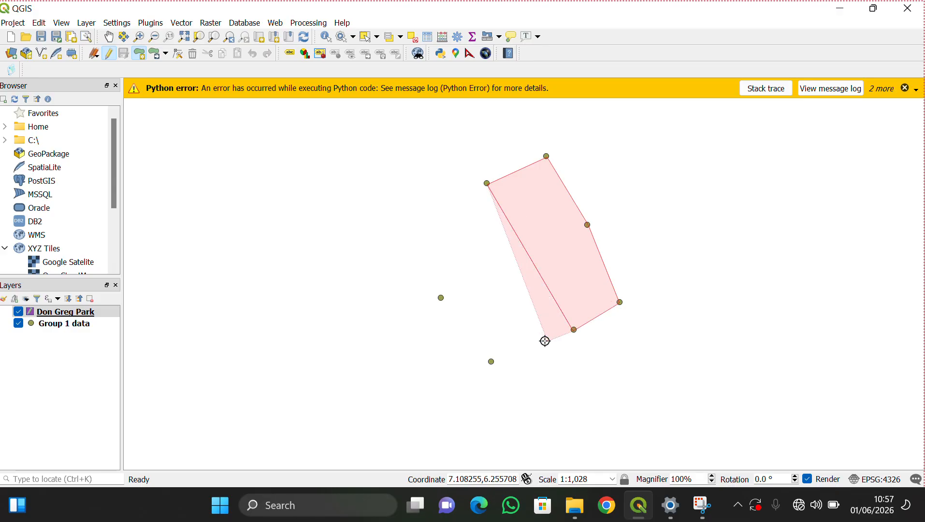
{"action": "left_click", "coordinate": [491, 361]}
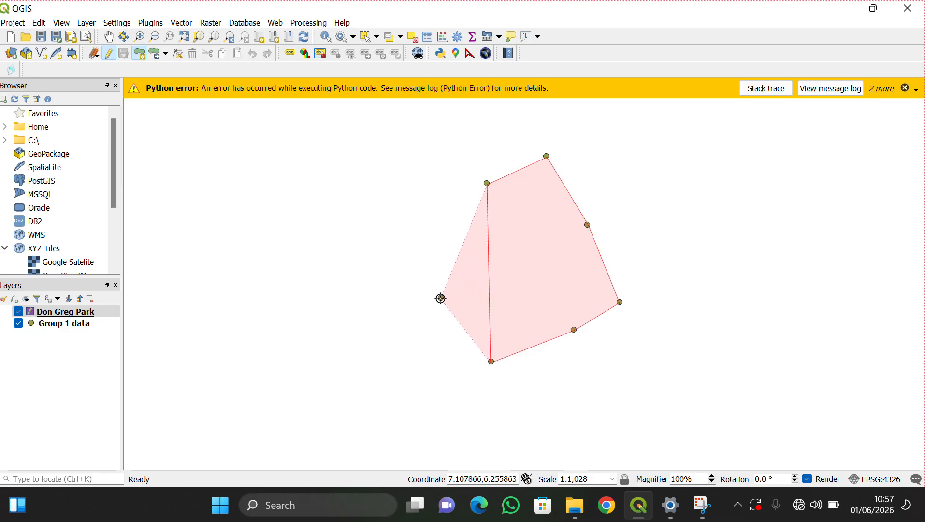
{"action": "left_click", "coordinate": [441, 298]}
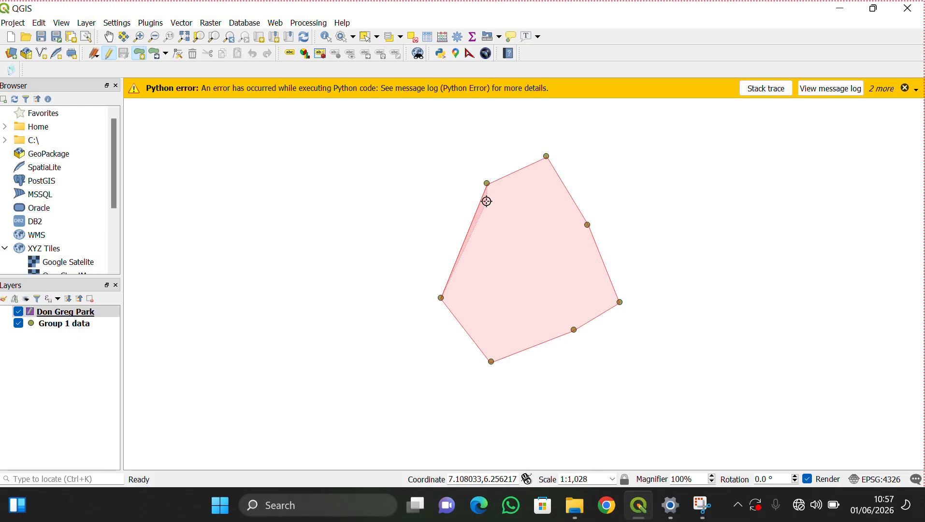
{"action": "right_click", "coordinate": [441, 299]}
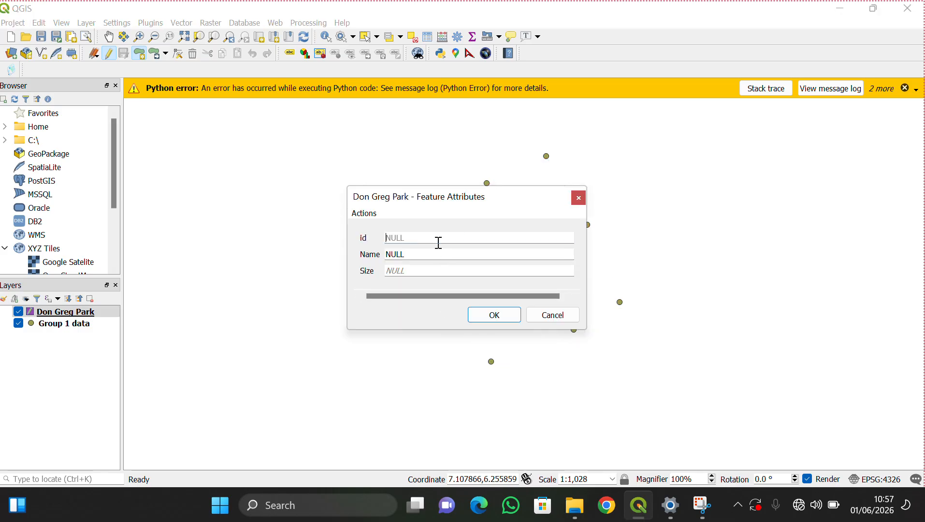
- Enter id 1 and Name 'Don Greg Park' in the attribute form and confirm
{"action": "type", "text": "1"}
{"action": "key", "text": "Tab"}
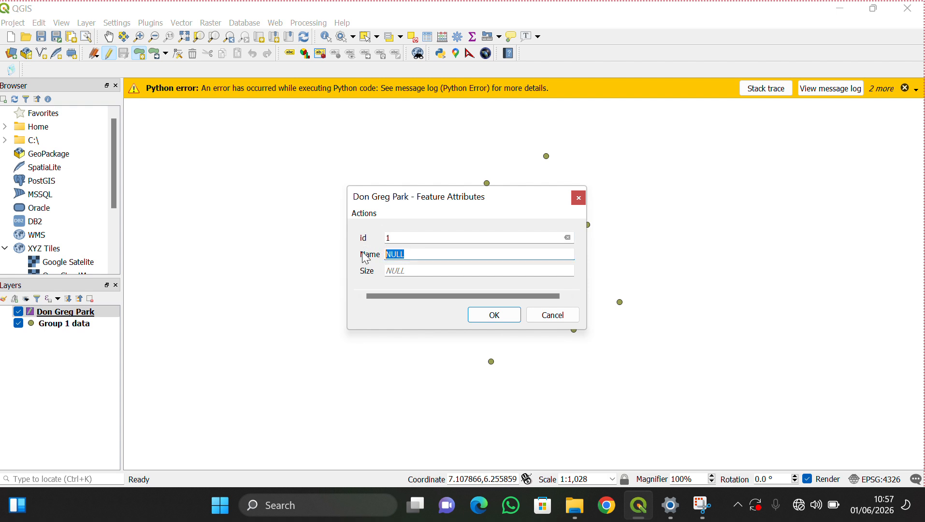
{"action": "type", "text": "Don "}
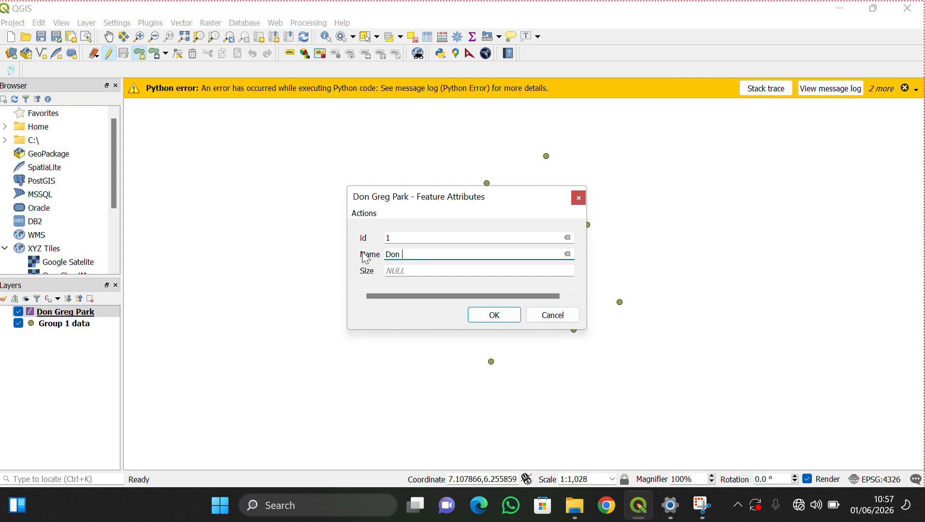
{"action": "type", "text": "Greg Par"}
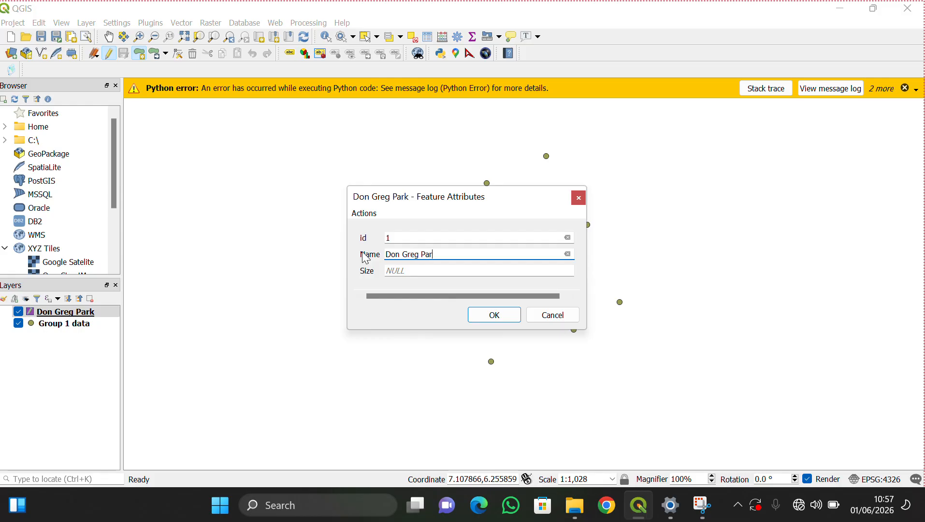
{"action": "type", "text": "k"}
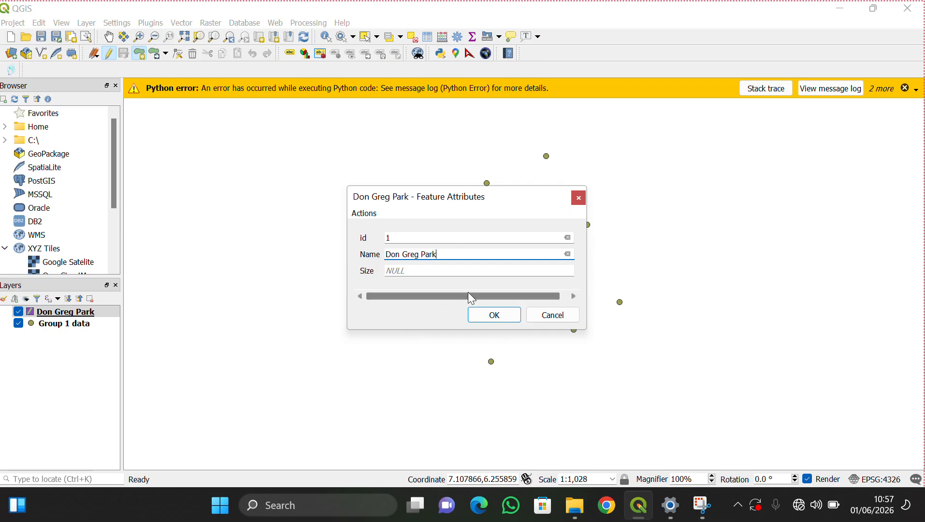
{"action": "left_click", "coordinate": [486, 319]}
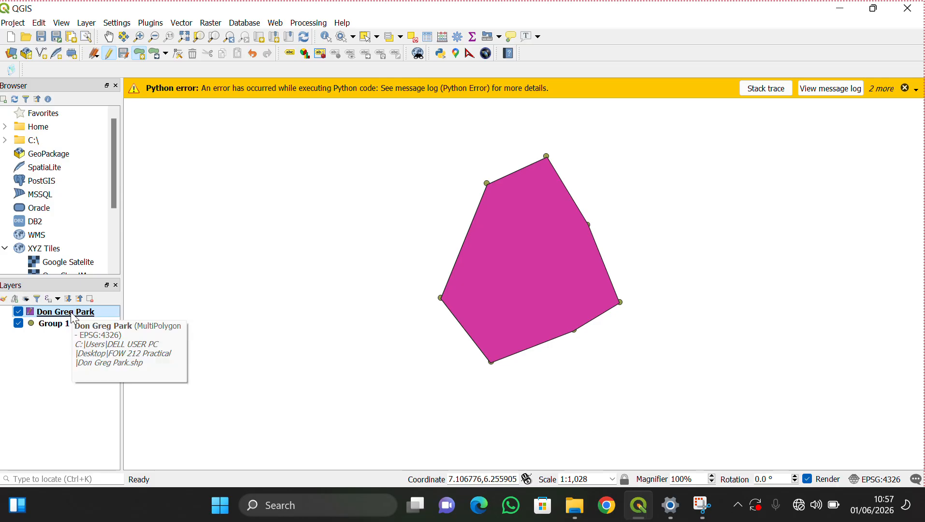
- Stop editing, saving the Don Greg Park edits, and remove the Group 1 data layer
{"action": "left_click", "coordinate": [110, 54]}
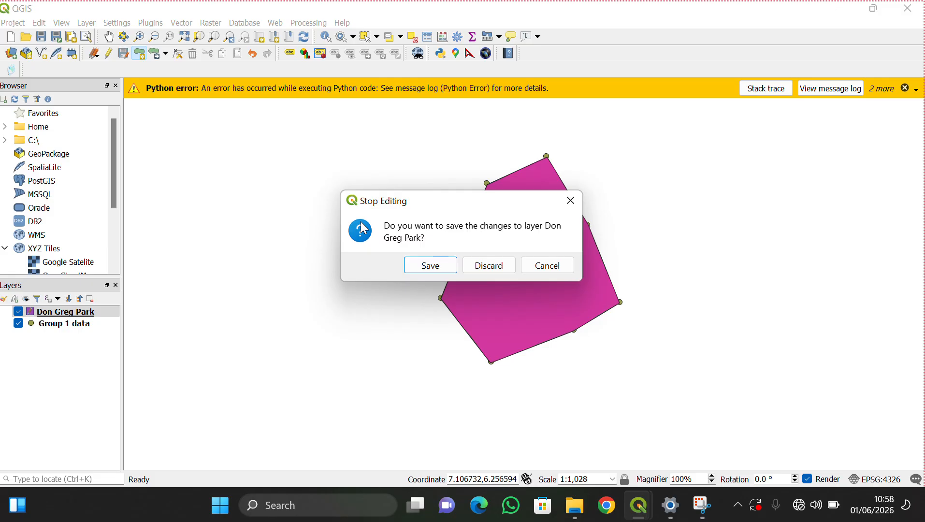
{"action": "left_click", "coordinate": [434, 267]}
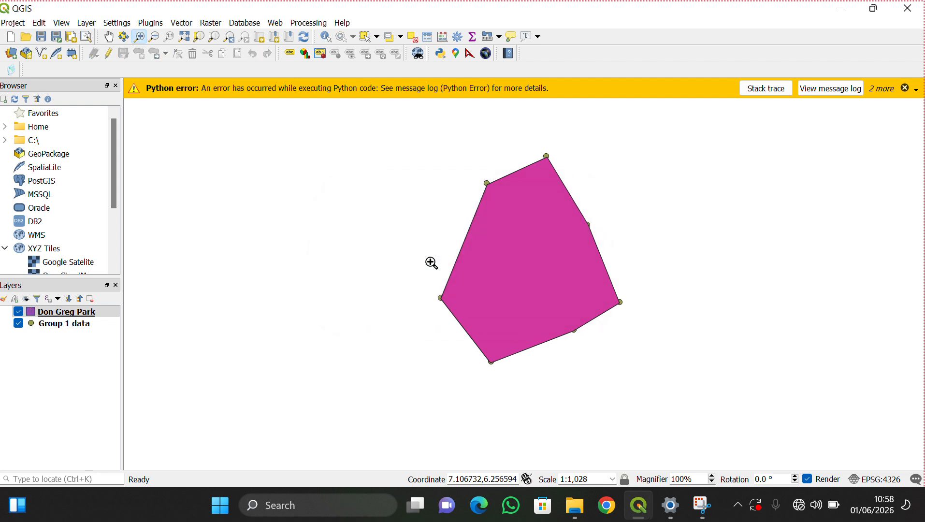
{"action": "right_click", "coordinate": [45, 326]}
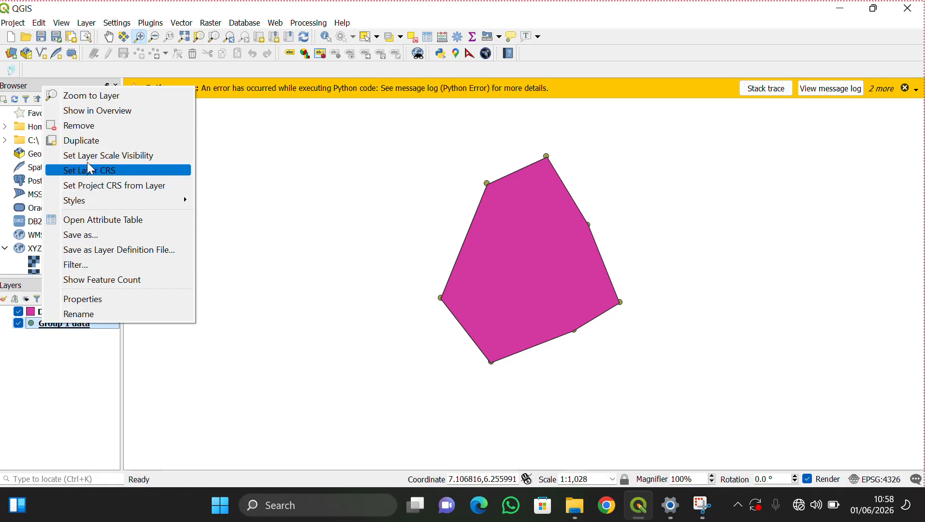
{"action": "left_click", "coordinate": [80, 129]}
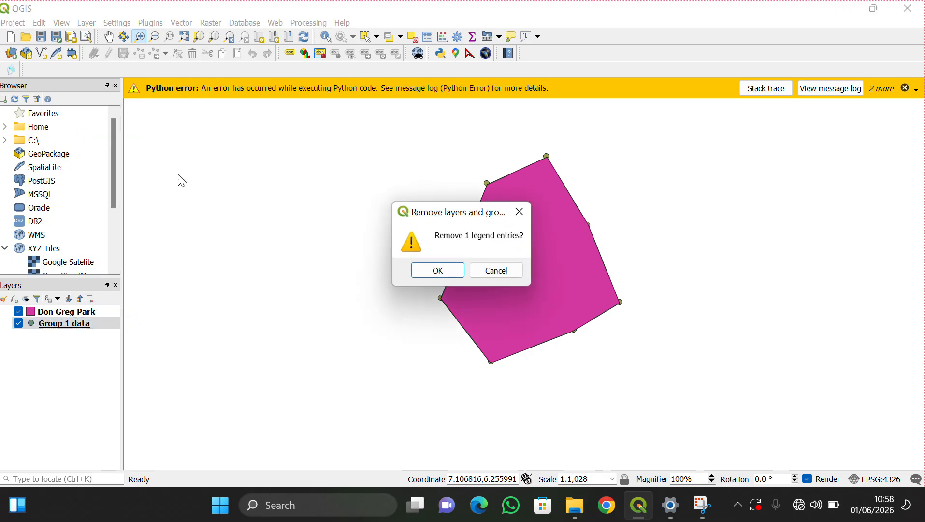
{"action": "left_click", "coordinate": [457, 275]}
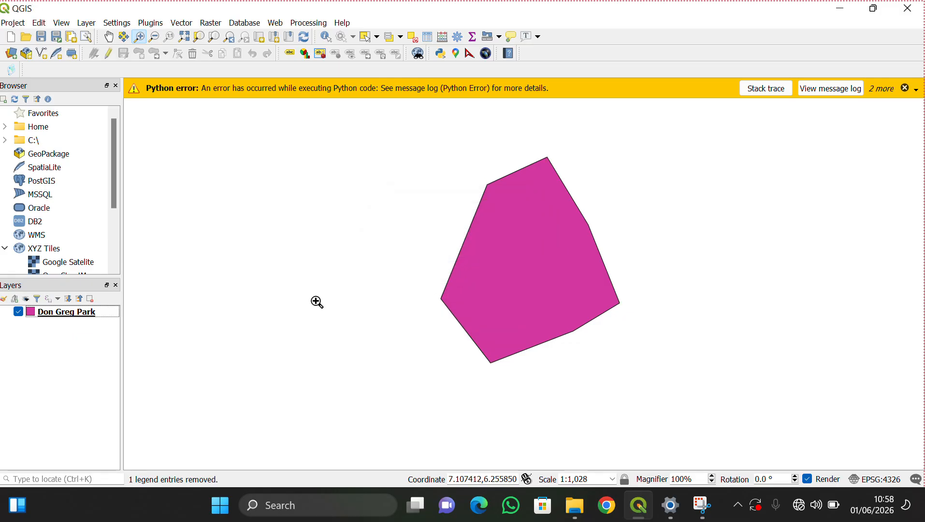
- Zoom in on the park polygon and dismiss the three Python error messages
{"action": "left_click", "coordinate": [183, 36]}
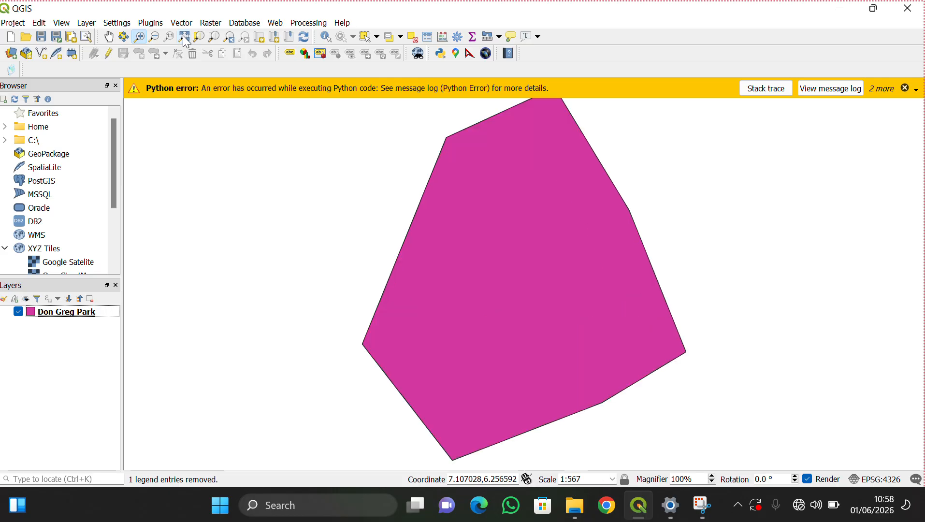
{"action": "left_click", "coordinate": [907, 90]}
{"action": "left_click", "coordinate": [907, 90]}
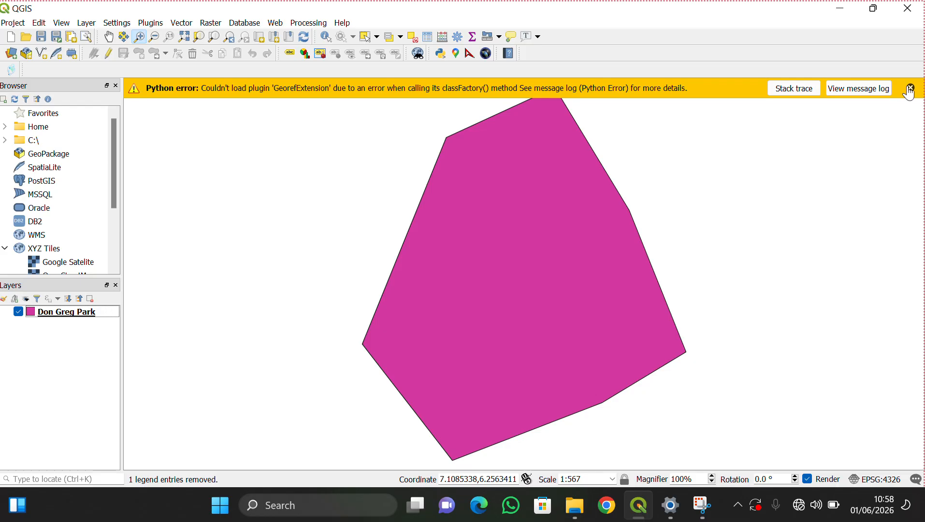
{"action": "left_click", "coordinate": [907, 90]}
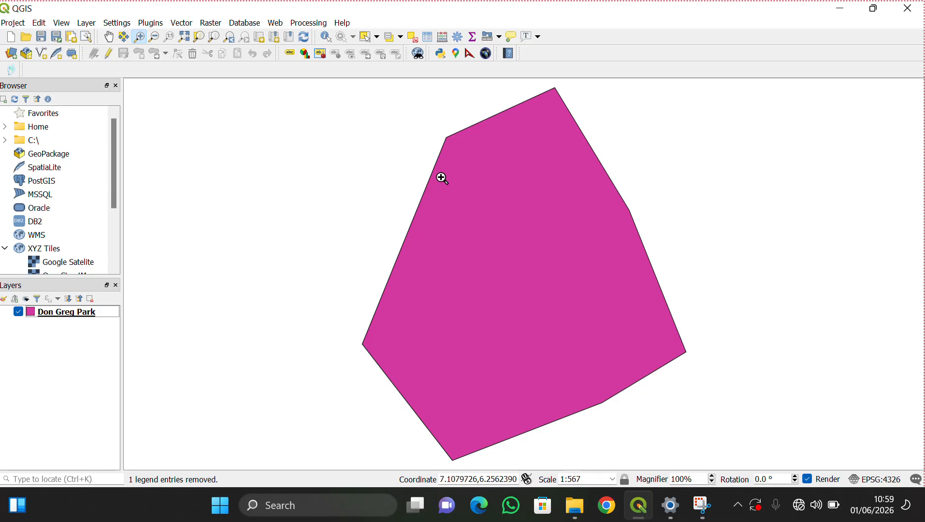
- Save the project under the new name 'Don Greg Park Project' in FOW 212 Practical, then exit QGIS
{"action": "left_click", "coordinate": [12, 25]}
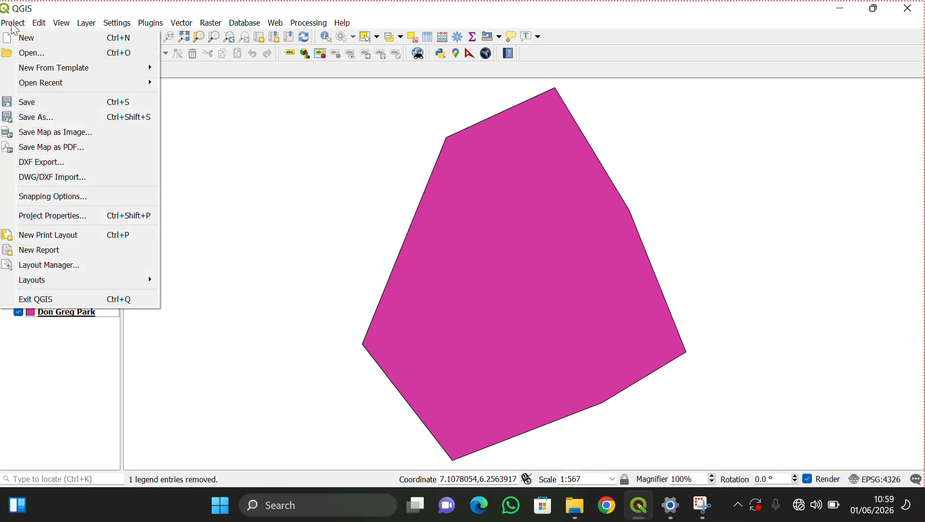
{"action": "left_click", "coordinate": [70, 124]}
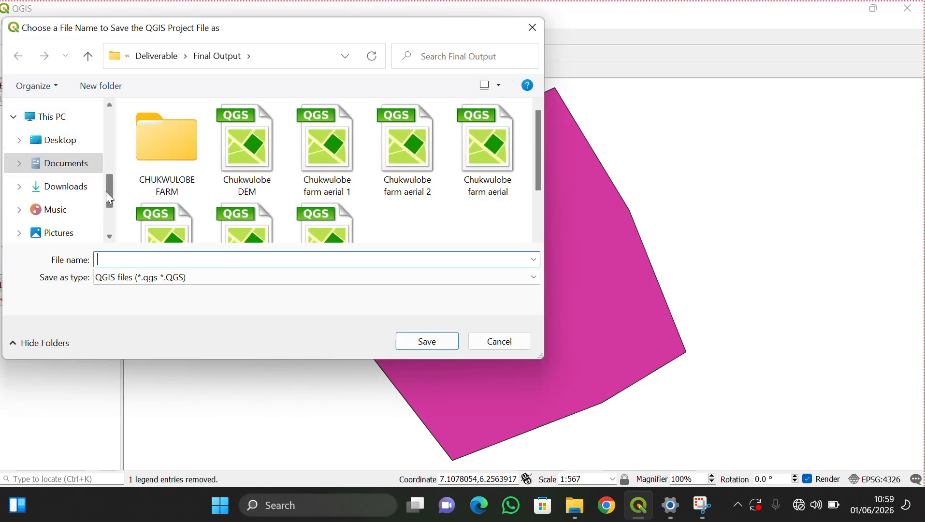
{"action": "scroll", "coordinate": [105, 191], "scroll_direction": "up", "scroll_amount": 3}
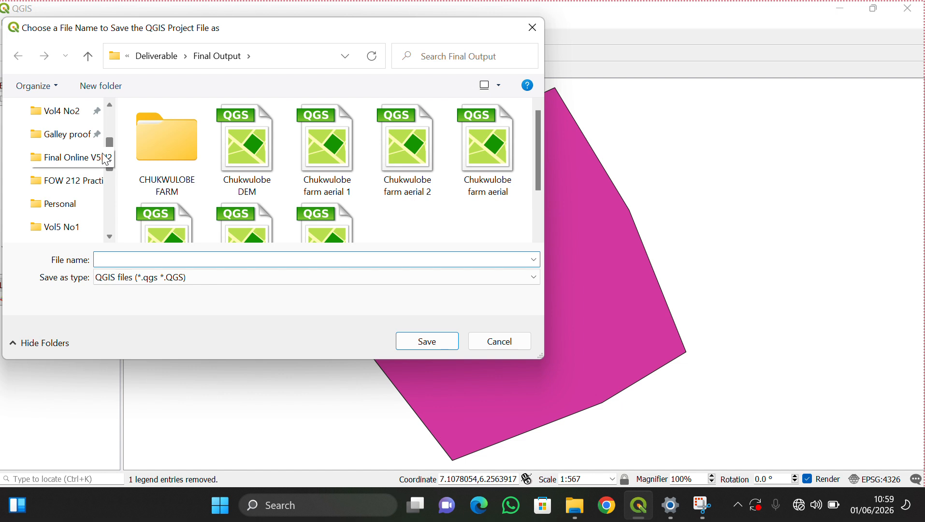
{"action": "left_click", "coordinate": [74, 189]}
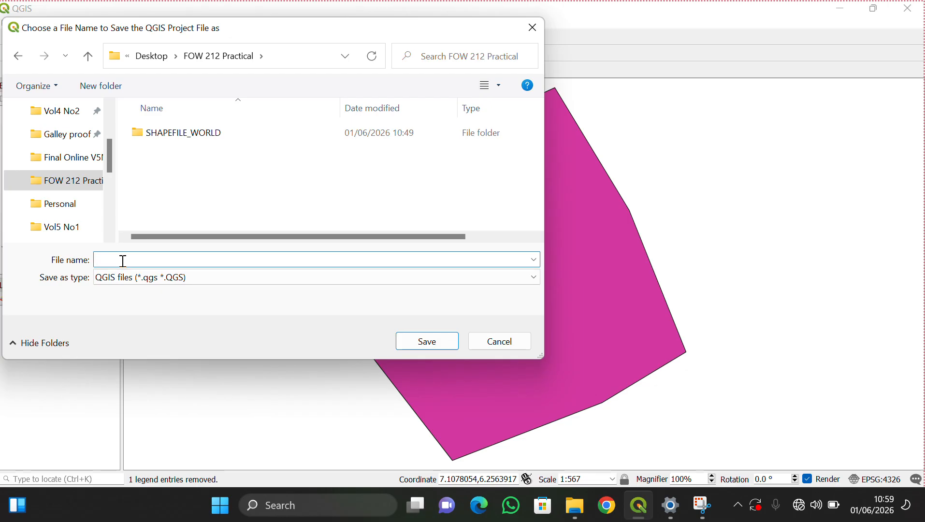
{"action": "type", "text": "D"}
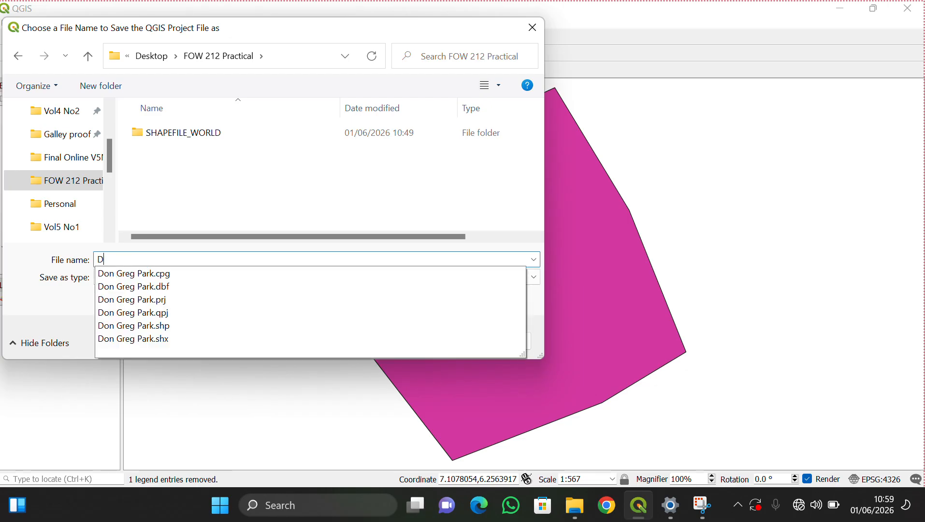
{"action": "type", "text": "on Greg Park Pr"}
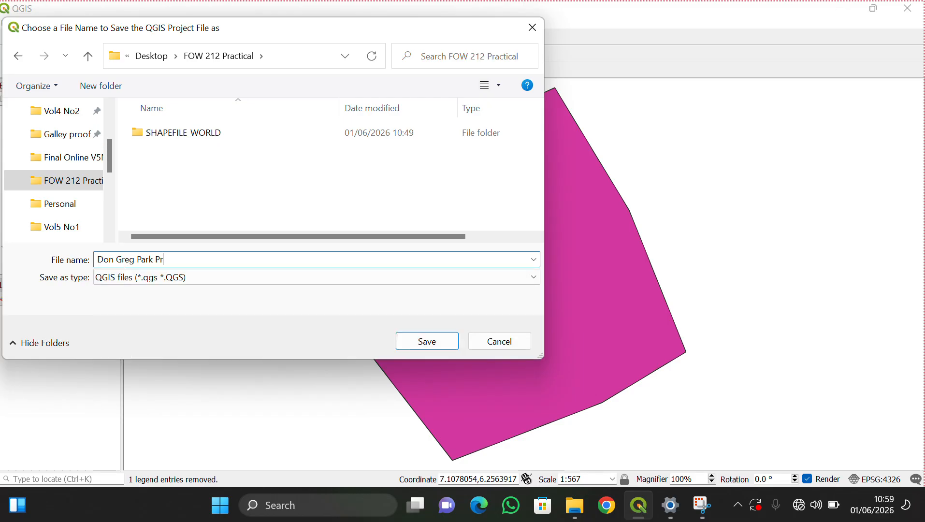
{"action": "type", "text": "ojes"}
{"action": "key", "text": "BackSpace"}
{"action": "type", "text": "ct"}
{"action": "left_click", "coordinate": [452, 343]}
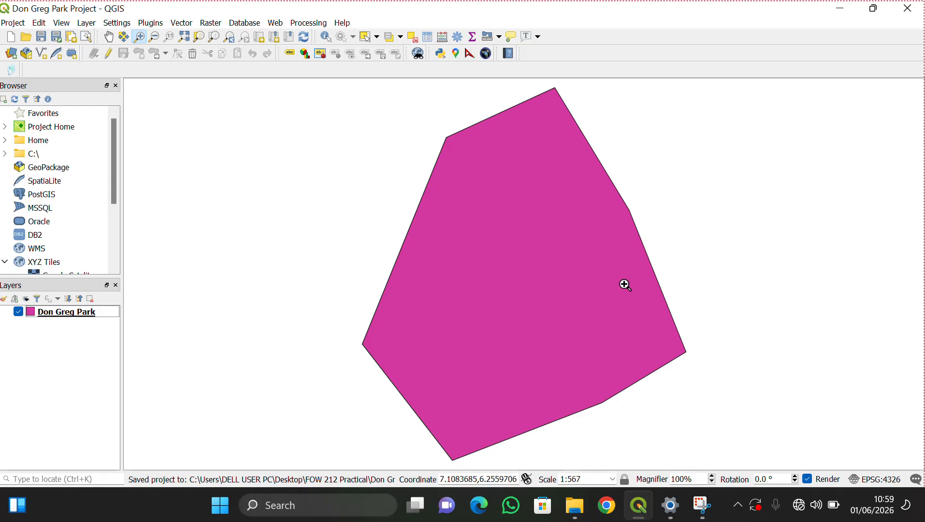
{"action": "left_click", "coordinate": [916, 14]}
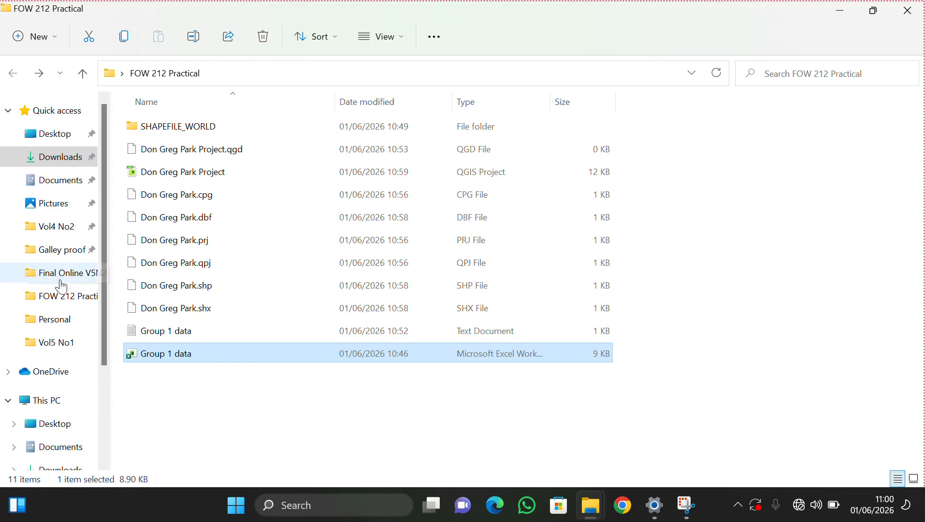
- Reopen the Don Greg Park Project file from the FOW 212 Practical folder in File Explorer
{"action": "left_click", "coordinate": [61, 297]}
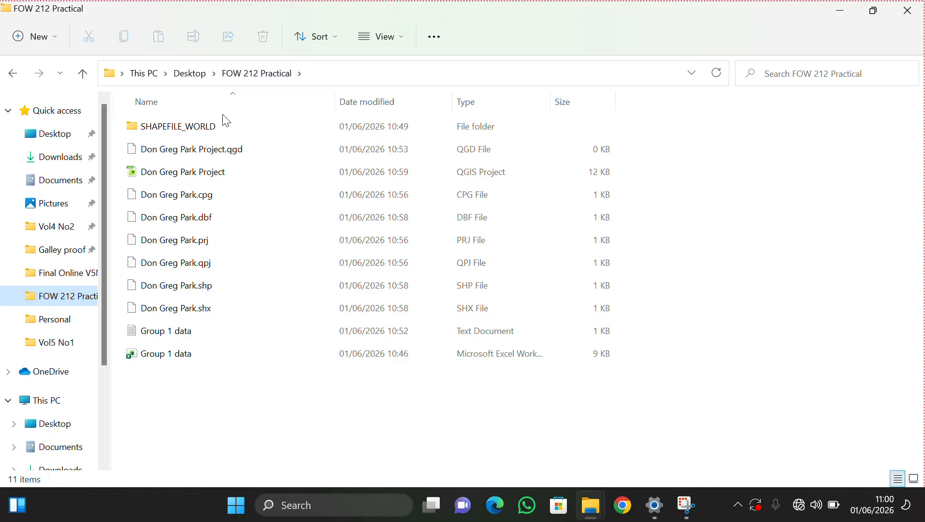
{"action": "double_click", "coordinate": [189, 176]}
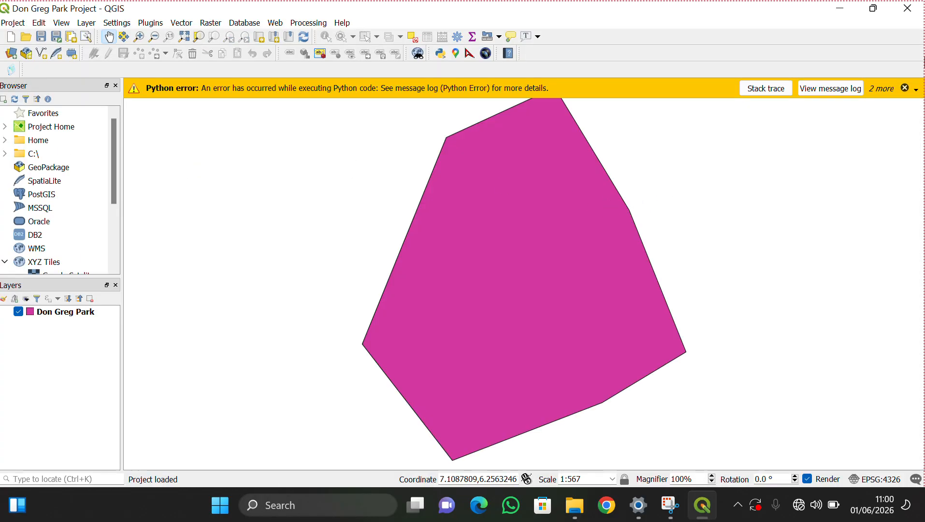
- Dismiss the three plugin error messages, including EasyDEM and GeorefExtension
{"action": "left_click", "coordinate": [907, 90]}
{"action": "left_click", "coordinate": [907, 90]}
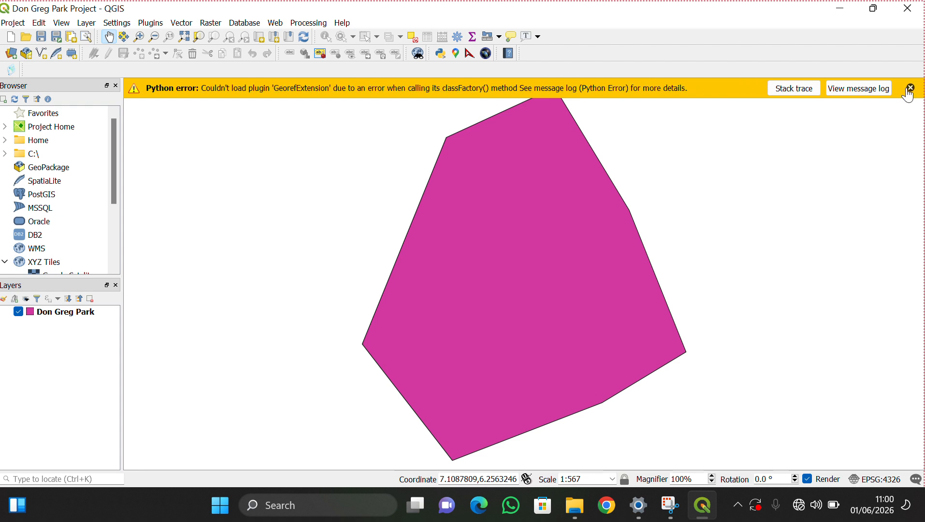
{"action": "left_click", "coordinate": [912, 90]}
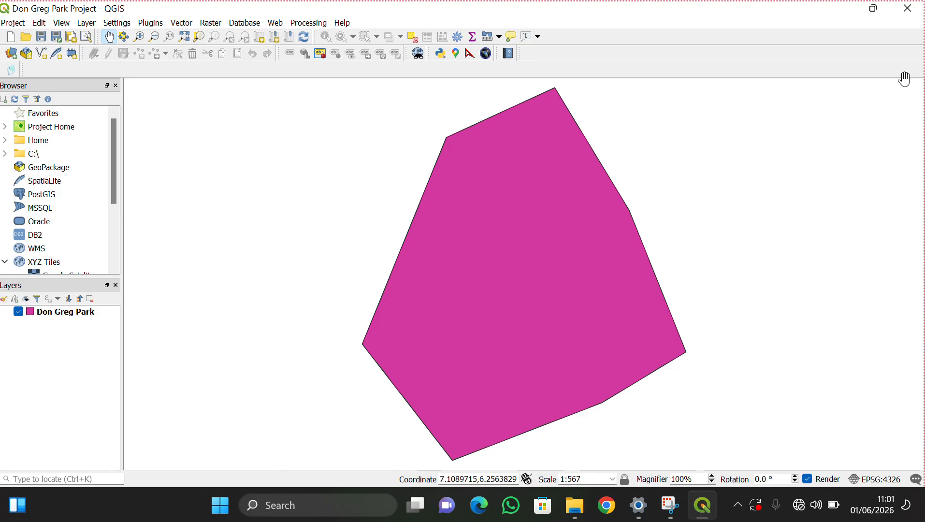
- Look through the Edit menu's commands, then close it without choosing anything
{"action": "left_click", "coordinate": [41, 24]}
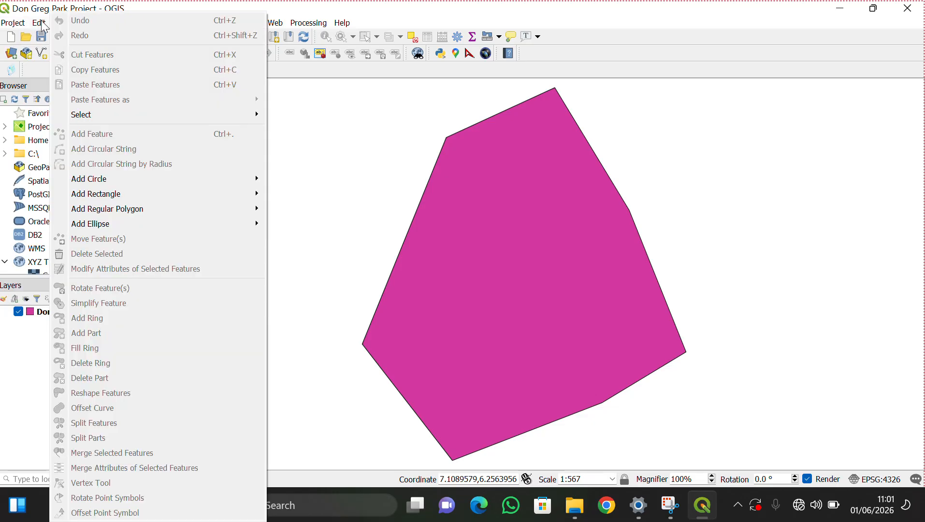
{"action": "mouse_move", "coordinate": [22, 26]}
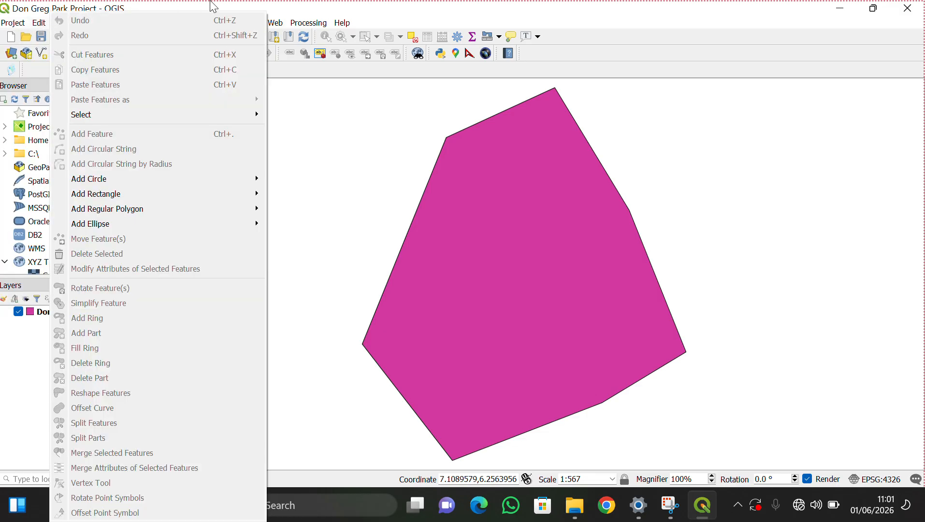
{"action": "left_click", "coordinate": [277, 9]}
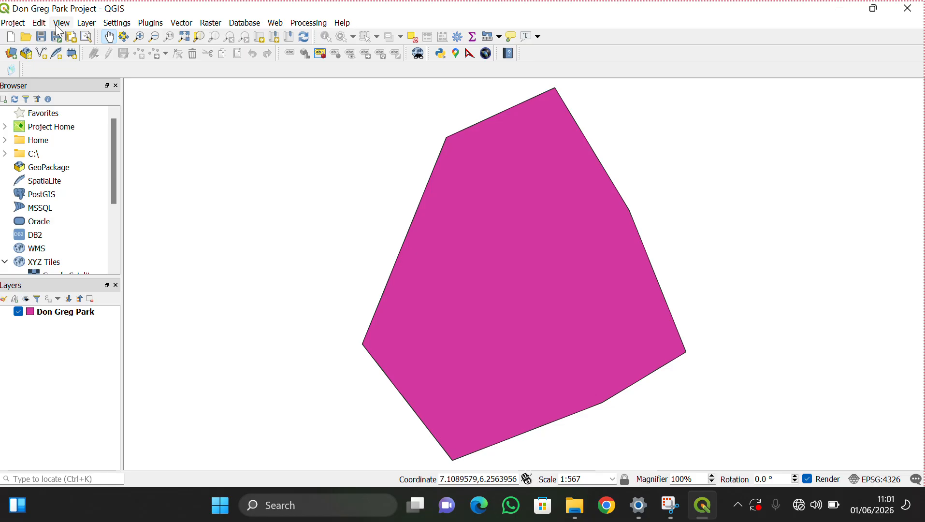